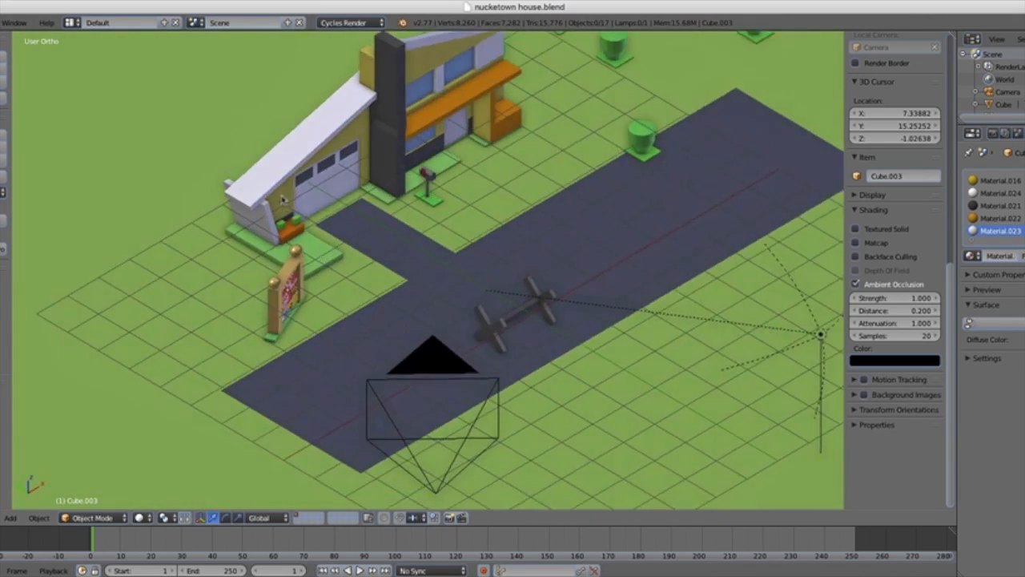
Step: Examine the house, driveway, sign and surrounding trees from several angles in the solid viewport
{"action": "scroll", "coordinate": [277, 144], "scroll_direction": "up", "scroll_amount": 1}
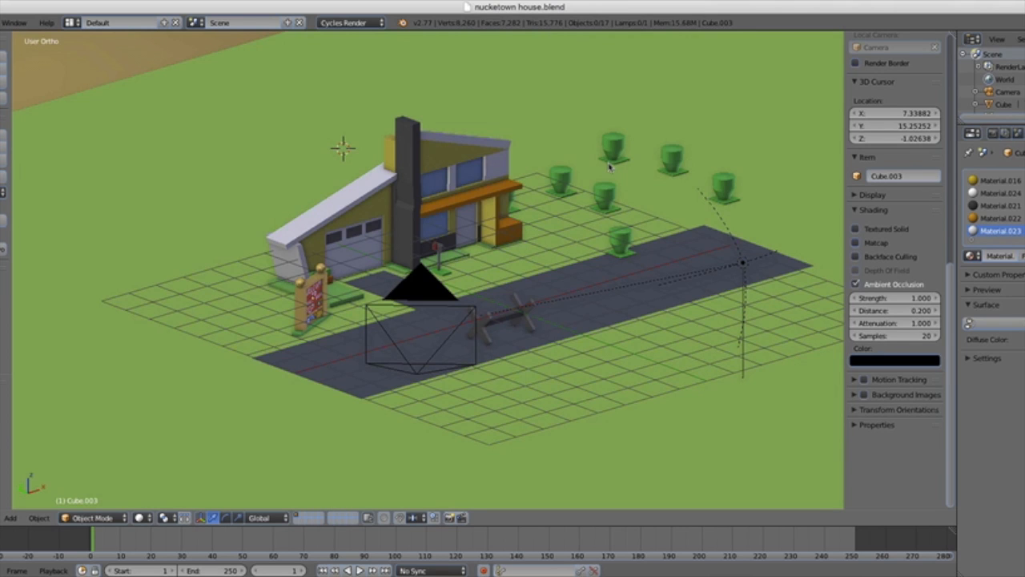
{"action": "left_click", "coordinate": [528, 196]}
{"action": "middle_click_drag", "start_coordinate": [528, 196], "coordinate": [531, 172]}
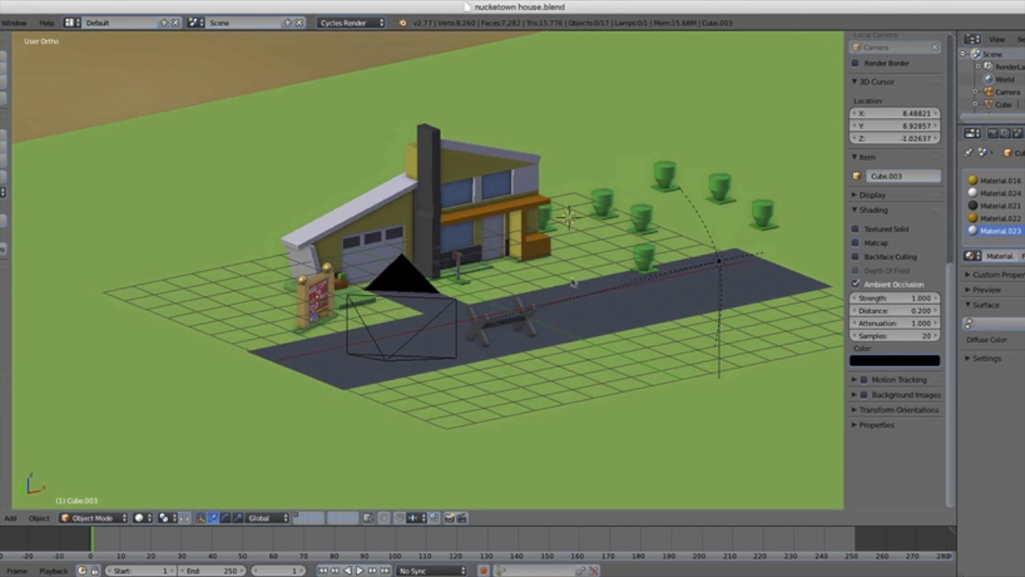
{"action": "middle_click_drag", "start_coordinate": [567, 270], "coordinate": [465, 307], "text": "shift"}
{"action": "scroll", "coordinate": [486, 302], "scroll_direction": "up", "scroll_amount": 5}
{"action": "scroll", "coordinate": [465, 307], "scroll_direction": "up", "scroll_amount": 1}
{"action": "scroll", "coordinate": [465, 307], "scroll_direction": "down", "scroll_amount": 8}
{"action": "mouse_move", "coordinate": [513, 284]}
{"action": "middle_mouse_down"}
{"action": "mouse_move", "coordinate": [473, 276]}
{"action": "mouse_move", "coordinate": [484, 311]}
{"action": "mouse_move", "coordinate": [436, 267]}
{"action": "mouse_move", "coordinate": [451, 304]}
{"action": "middle_mouse_up"}
{"action": "scroll", "coordinate": [483, 298], "scroll_direction": "up", "scroll_amount": 5}
{"action": "scroll", "coordinate": [484, 312], "scroll_direction": "up", "scroll_amount": 3}
{"action": "middle_click_drag", "start_coordinate": [452, 314], "coordinate": [450, 291], "text": "shift"}
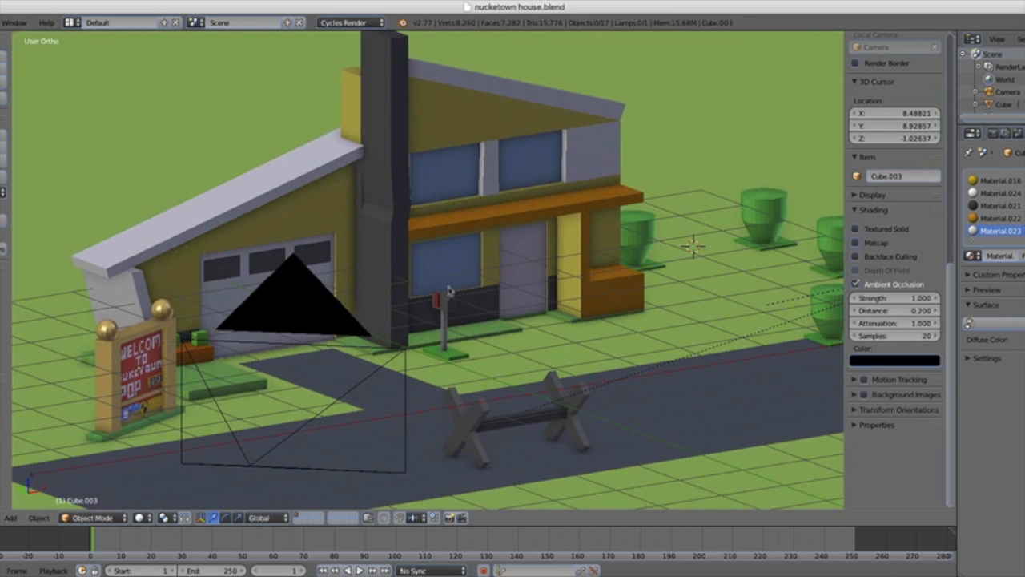
{"action": "scroll", "coordinate": [449, 292], "scroll_direction": "down", "scroll_amount": 2}
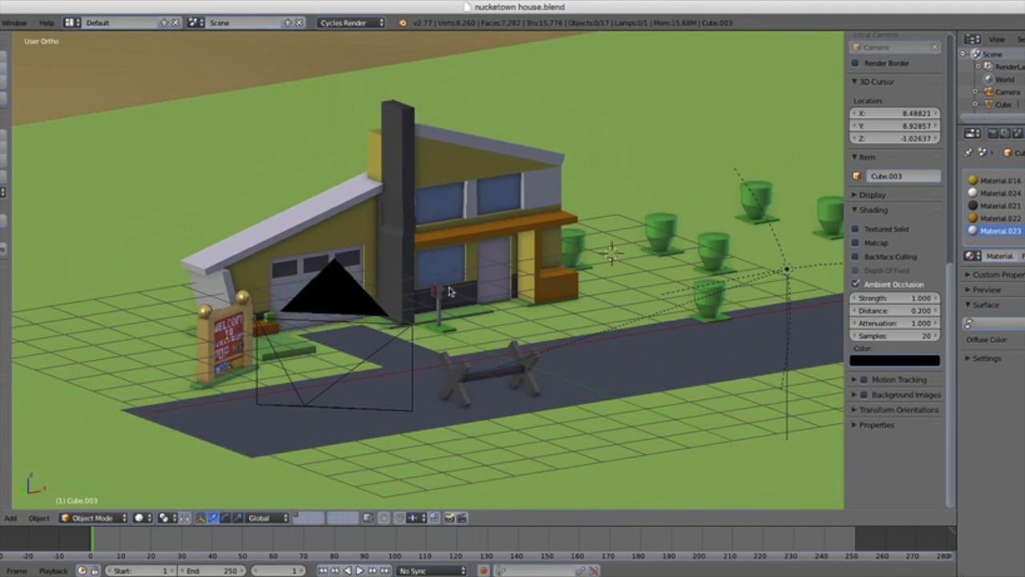
{"action": "scroll", "coordinate": [450, 291], "scroll_direction": "up", "scroll_amount": 3}
{"action": "scroll", "coordinate": [457, 290], "scroll_direction": "down", "scroll_amount": 3}
Step: Preview the house scene through the camera with Rendered viewport shading
{"action": "key", "text": "KP_0"}
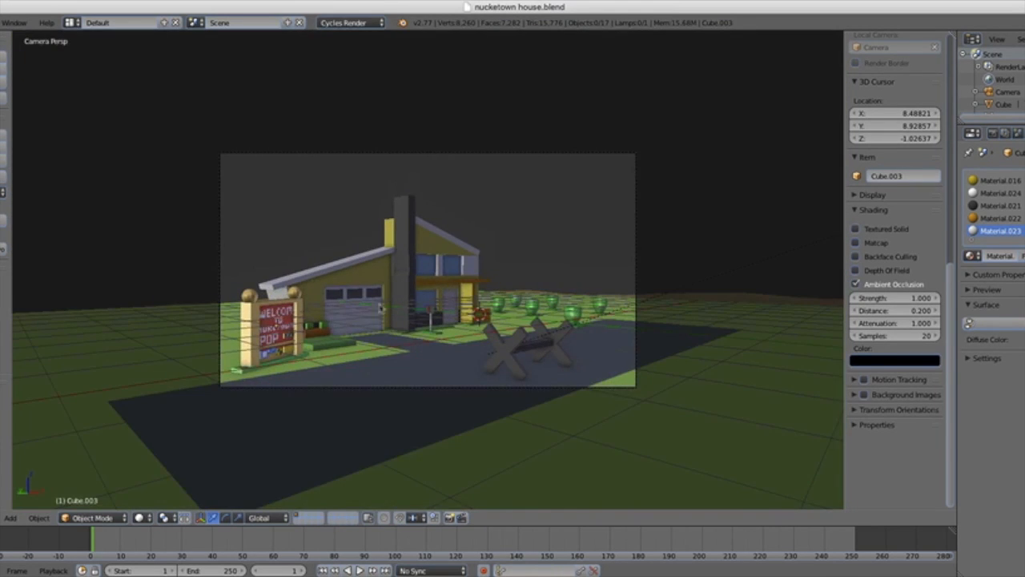
{"action": "scroll", "coordinate": [382, 300], "scroll_direction": "up", "scroll_amount": 4}
{"action": "scroll", "coordinate": [382, 300], "scroll_direction": "down", "scroll_amount": 1}
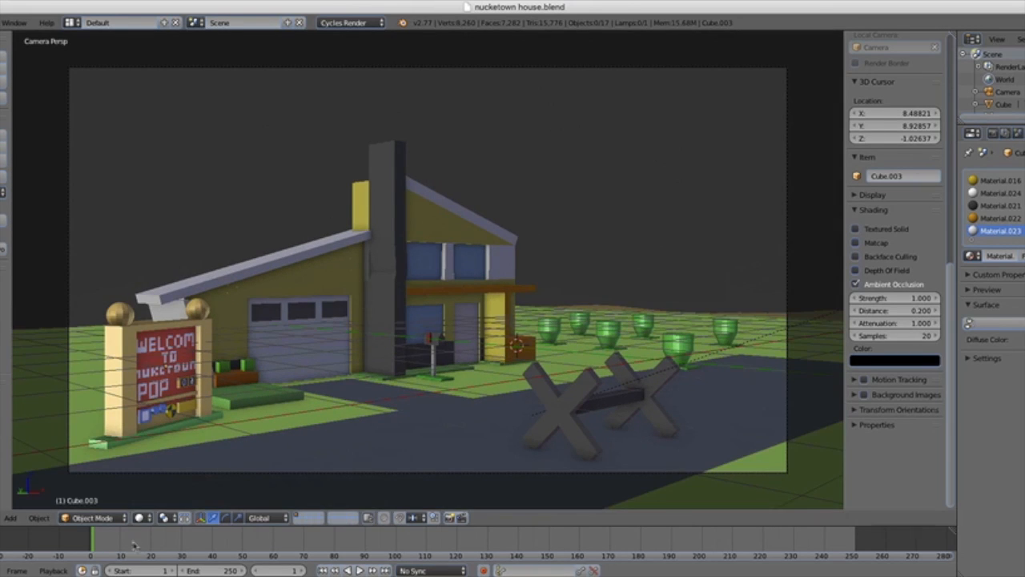
{"action": "left_click", "coordinate": [141, 517]}
{"action": "left_click", "coordinate": [166, 424]}
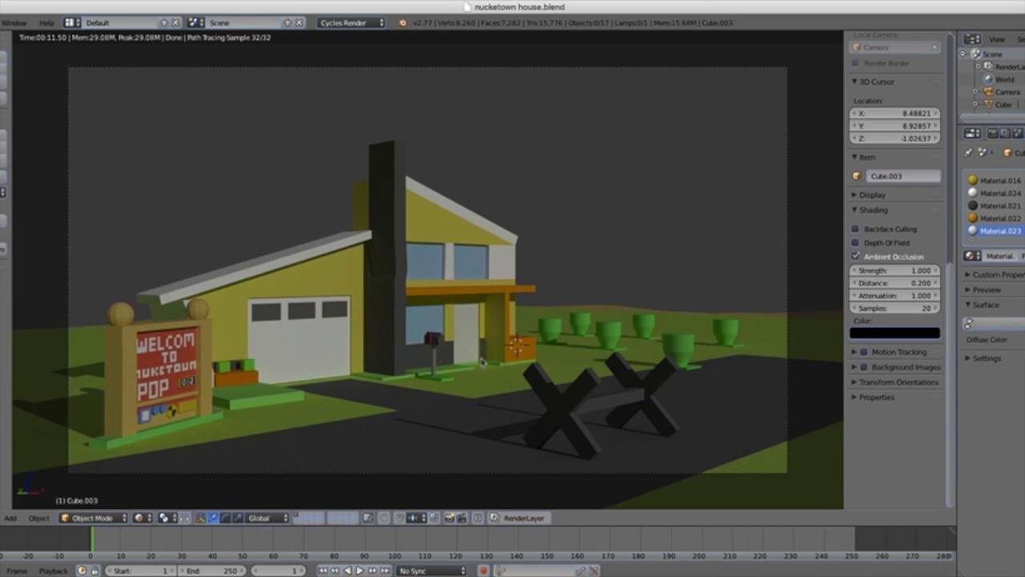
Step: Examine the rendered scene from other angles, both close to the house and farther out
{"action": "middle_click_drag", "start_coordinate": [497, 323], "coordinate": [464, 329]}
{"action": "scroll", "coordinate": [440, 351], "scroll_direction": "down", "scroll_amount": 3}
{"action": "scroll", "coordinate": [494, 379], "scroll_direction": "up", "scroll_amount": 6}
{"action": "scroll", "coordinate": [494, 379], "scroll_direction": "down", "scroll_amount": 2}
{"action": "scroll", "coordinate": [547, 332], "scroll_direction": "down", "scroll_amount": 4}
{"action": "scroll", "coordinate": [515, 304], "scroll_direction": "up", "scroll_amount": 5}
{"action": "scroll", "coordinate": [435, 338], "scroll_direction": "down", "scroll_amount": 5}
Step: Try the world's ambient occlusion on the rendered scene and turn it back off
{"action": "left_click", "coordinate": [1007, 152]}
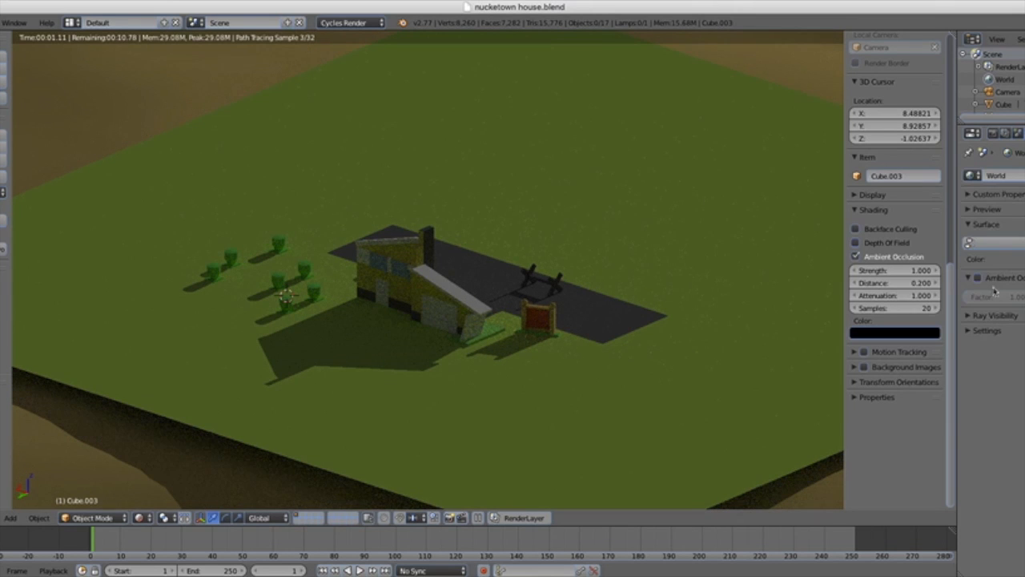
{"action": "left_click", "coordinate": [977, 277]}
{"action": "left_click", "coordinate": [978, 278]}
{"action": "middle_click_drag", "start_coordinate": [707, 272], "coordinate": [643, 234]}
{"action": "left_click", "coordinate": [978, 277]}
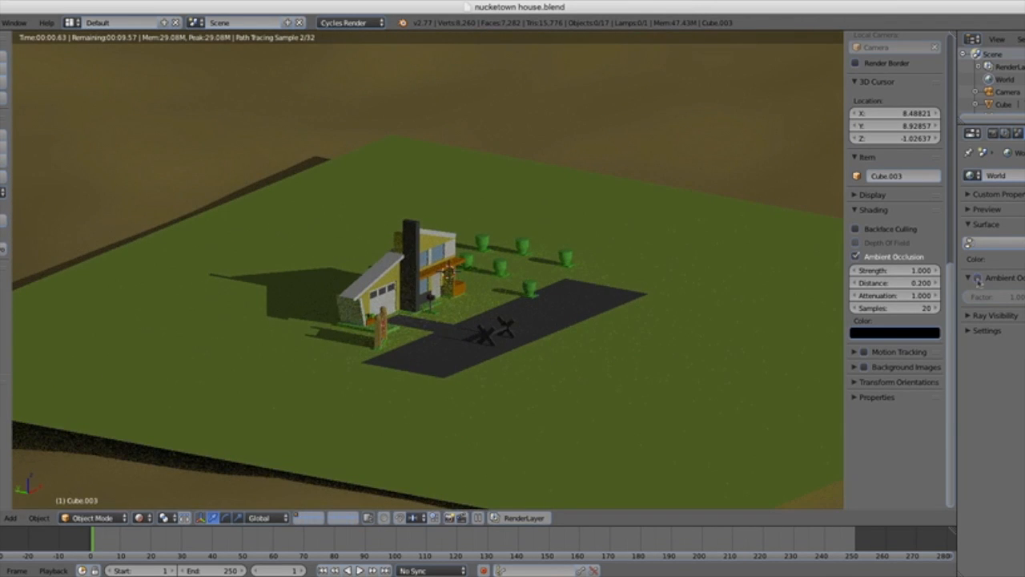
{"action": "mouse_move", "coordinate": [1004, 296]}
{"action": "left_mouse_down"}
{"action": "mouse_move", "coordinate": [977, 296]}
{"action": "mouse_move", "coordinate": [1003, 296]}
{"action": "left_mouse_up"}
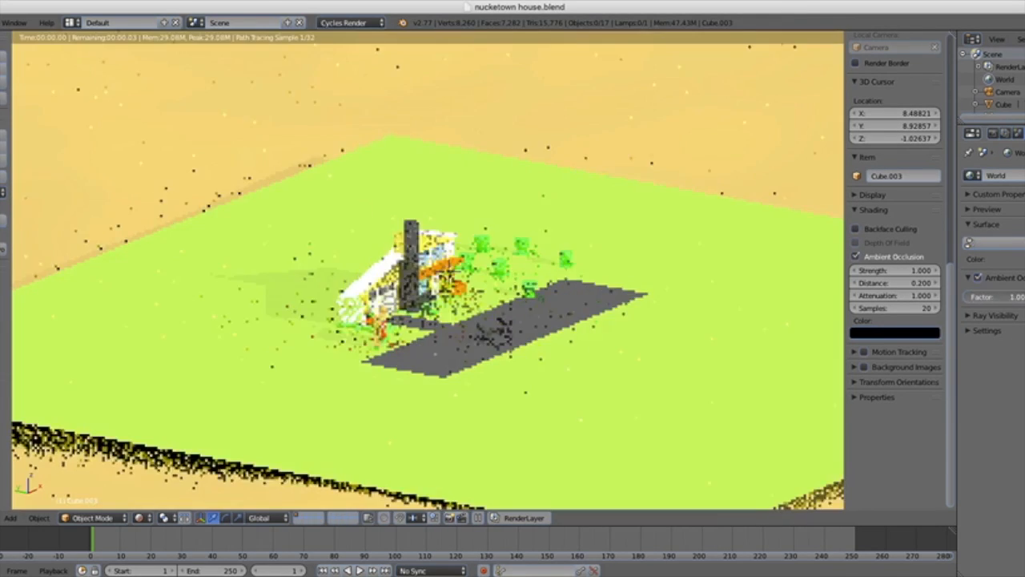
{"action": "left_click", "coordinate": [977, 278]}
Step: Check the rendered scene through the camera and return the viewport to Solid shading
{"action": "middle_click_drag", "start_coordinate": [457, 359], "coordinate": [514, 400]}
{"action": "key", "text": "KP_0"}
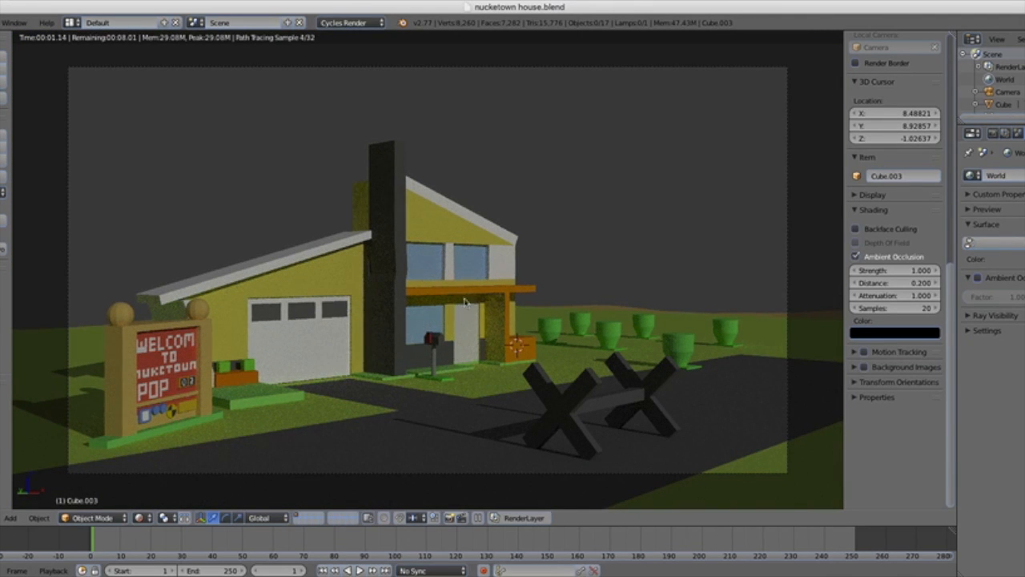
{"action": "left_click", "coordinate": [143, 516]}
{"action": "left_click", "coordinate": [158, 475]}
{"action": "mouse_move", "coordinate": [357, 376]}
{"action": "middle_mouse_down"}
{"action": "mouse_move", "coordinate": [348, 397]}
{"action": "mouse_move", "coordinate": [364, 406]}
{"action": "middle_mouse_up"}
{"action": "scroll", "coordinate": [366, 404], "scroll_direction": "up", "scroll_amount": 4}
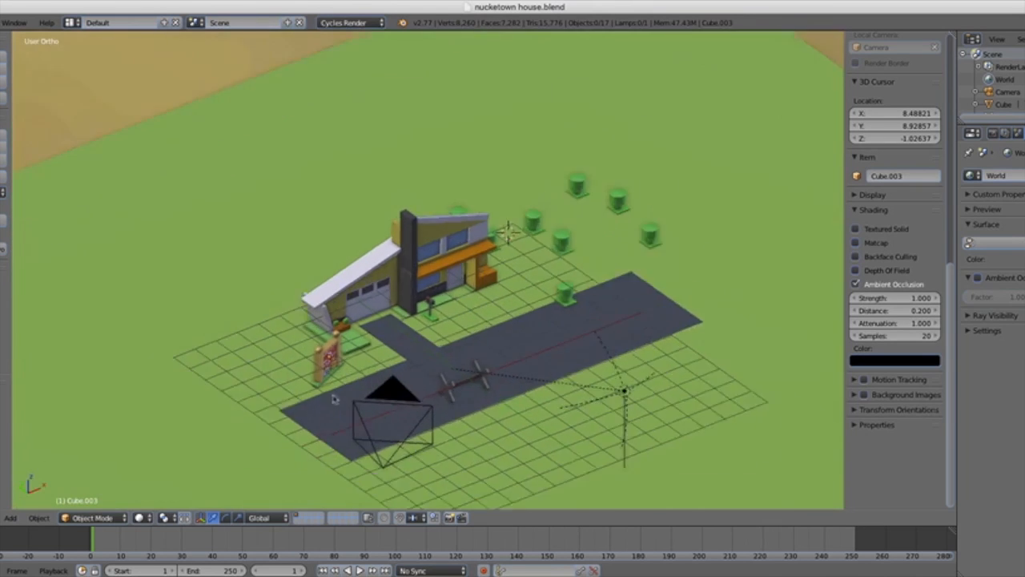
Step: Compare Material and Texture viewport shading on the scene, ending in Solid shading
{"action": "left_click", "coordinate": [144, 516]}
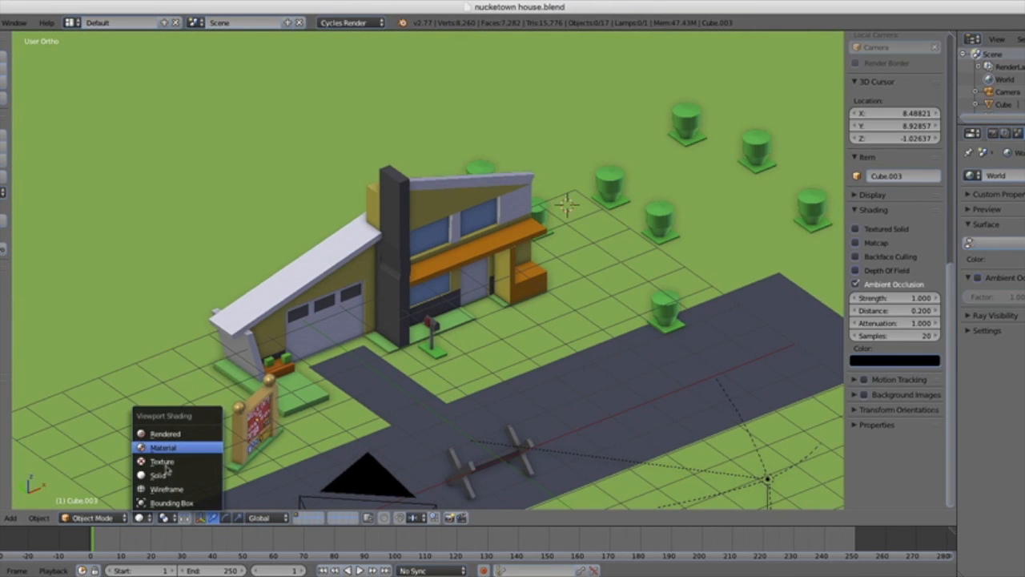
{"action": "left_click", "coordinate": [163, 448]}
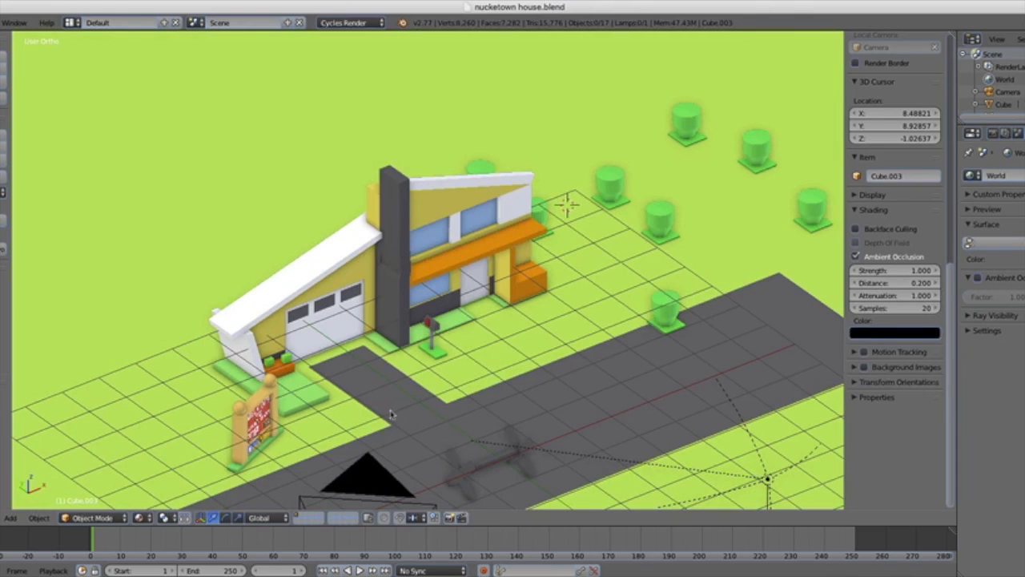
{"action": "middle_click_drag", "start_coordinate": [391, 414], "coordinate": [410, 395]}
{"action": "left_click", "coordinate": [143, 517]}
{"action": "left_click", "coordinate": [162, 463]}
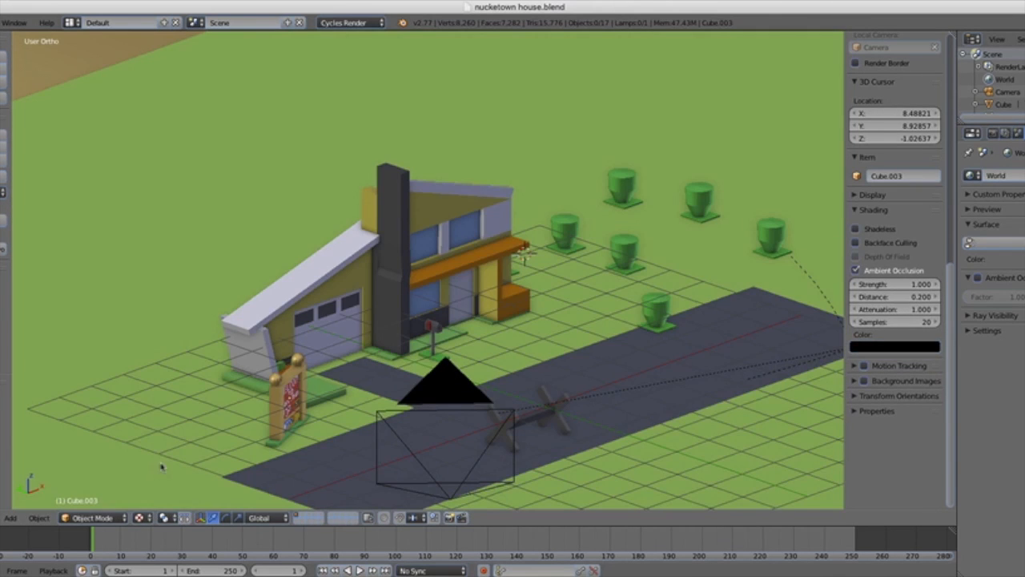
{"action": "left_click", "coordinate": [143, 517]}
{"action": "left_click", "coordinate": [161, 478]}
Step: Compare the house's front facade with viewport ambient occlusion switched off and on
{"action": "mouse_move", "coordinate": [162, 478]}
{"action": "middle_mouse_down"}
{"action": "mouse_move", "coordinate": [267, 399]}
{"action": "mouse_move", "coordinate": [248, 414]}
{"action": "mouse_move", "coordinate": [245, 363]}
{"action": "mouse_move", "coordinate": [232, 382]}
{"action": "middle_mouse_up"}
{"action": "scroll", "coordinate": [252, 412], "scroll_direction": "up", "scroll_amount": 6}
{"action": "scroll", "coordinate": [245, 386], "scroll_direction": "up", "scroll_amount": 4}
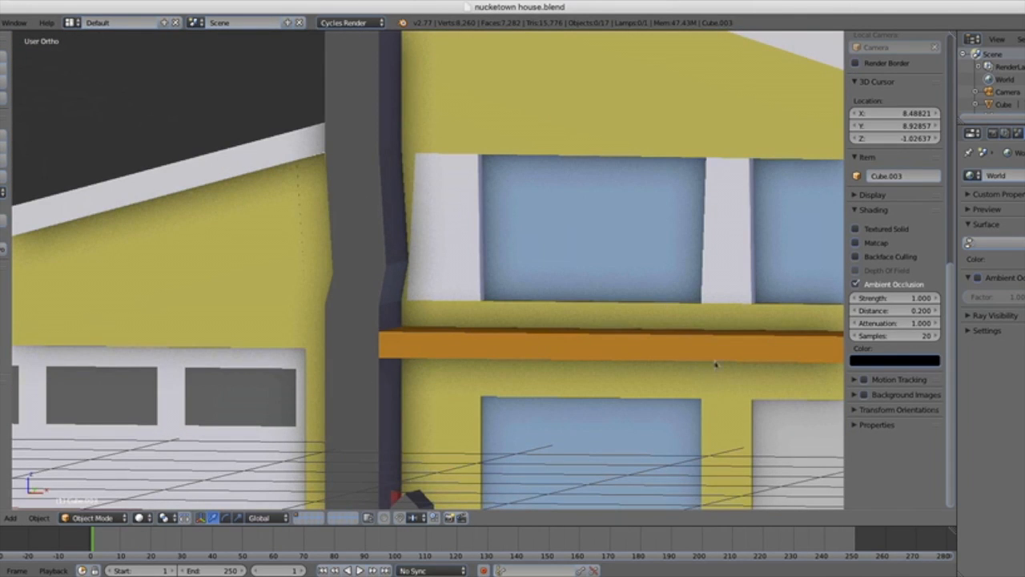
{"action": "scroll", "coordinate": [583, 340], "scroll_direction": "down", "scroll_amount": 5}
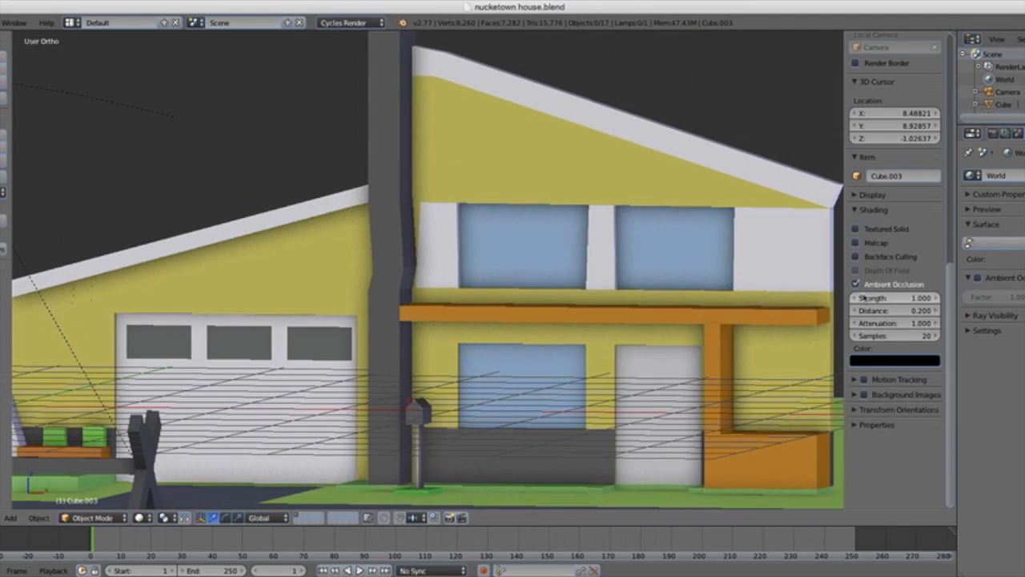
{"action": "left_click", "coordinate": [855, 284]}
{"action": "left_click", "coordinate": [855, 285]}
{"action": "left_click", "coordinate": [855, 284]}
{"action": "left_click", "coordinate": [856, 284]}
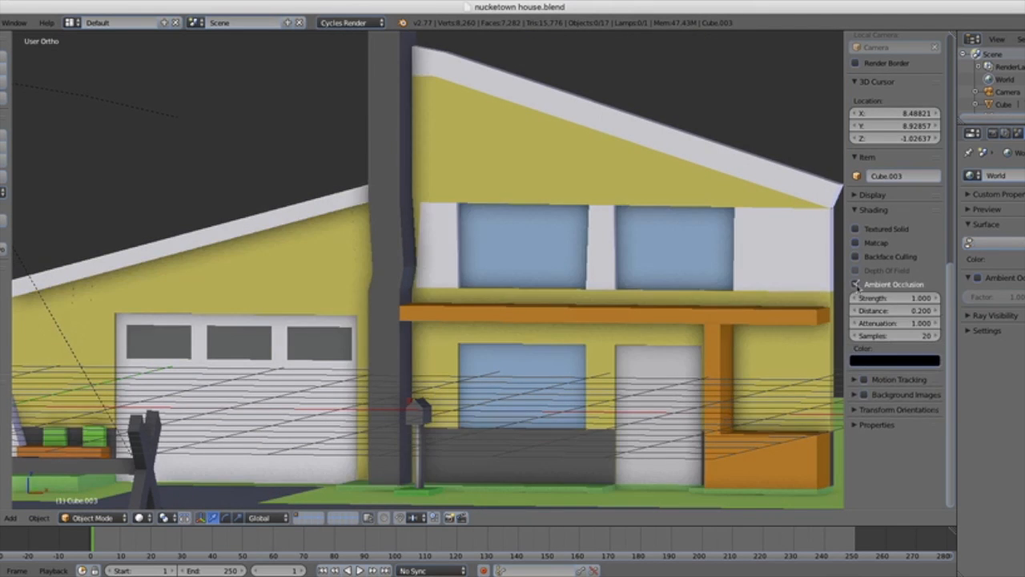
Step: Compare the Rendered camera view with viewport ambient occlusion off and on
{"action": "middle_click_drag", "start_coordinate": [633, 330], "coordinate": [674, 355]}
{"action": "scroll", "coordinate": [674, 355], "scroll_direction": "down", "scroll_amount": 2}
{"action": "middle_click_drag", "start_coordinate": [608, 344], "coordinate": [635, 323]}
{"action": "key", "text": "KP_0"}
{"action": "key", "text": "KP_0"}
{"action": "middle_click_drag", "start_coordinate": [534, 300], "coordinate": [698, 469]}
{"action": "left_click", "coordinate": [855, 284]}
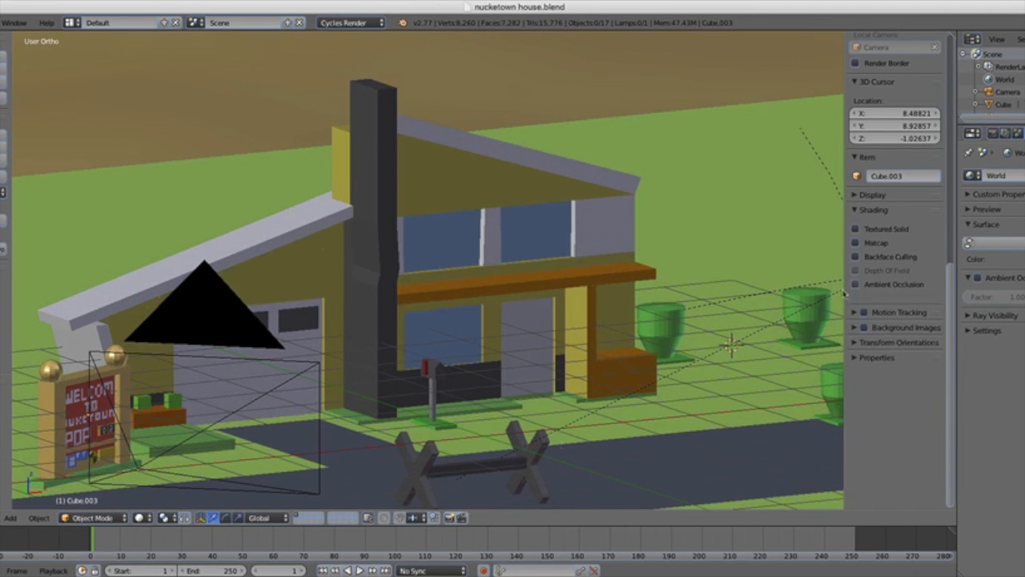
{"action": "left_click", "coordinate": [141, 517]}
{"action": "left_click", "coordinate": [164, 433]}
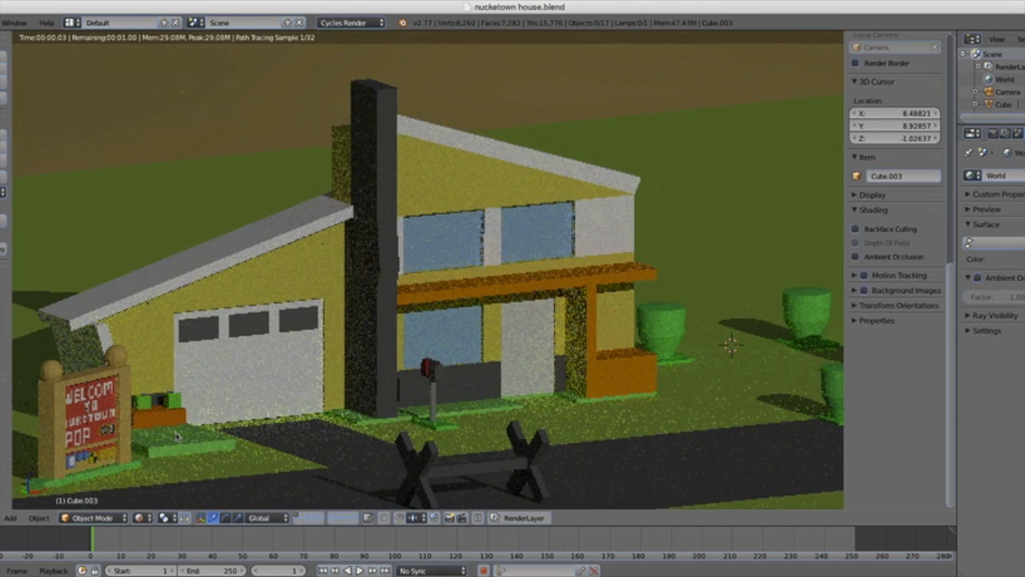
{"action": "key", "text": "KP_0"}
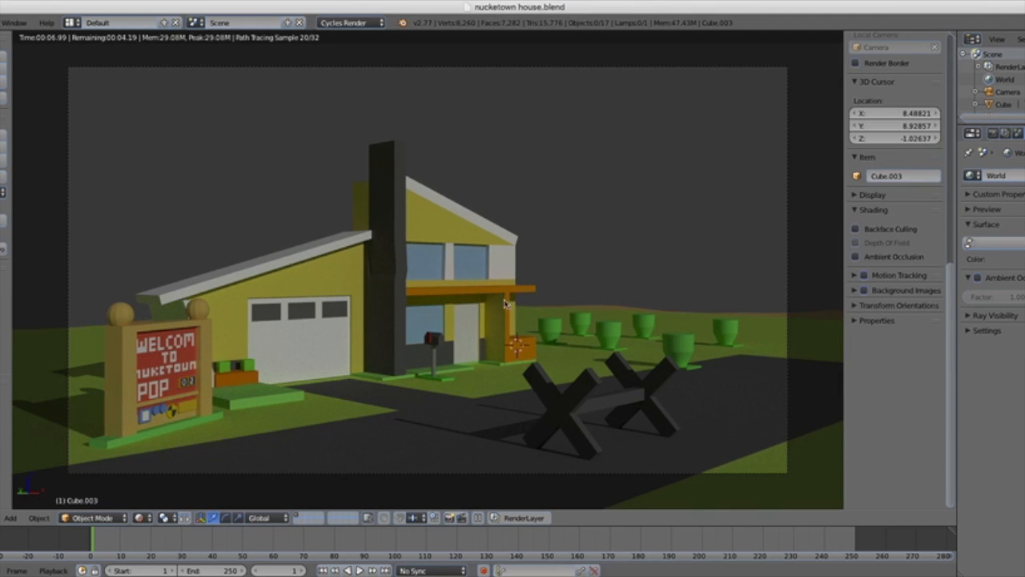
{"action": "left_click", "coordinate": [855, 256]}
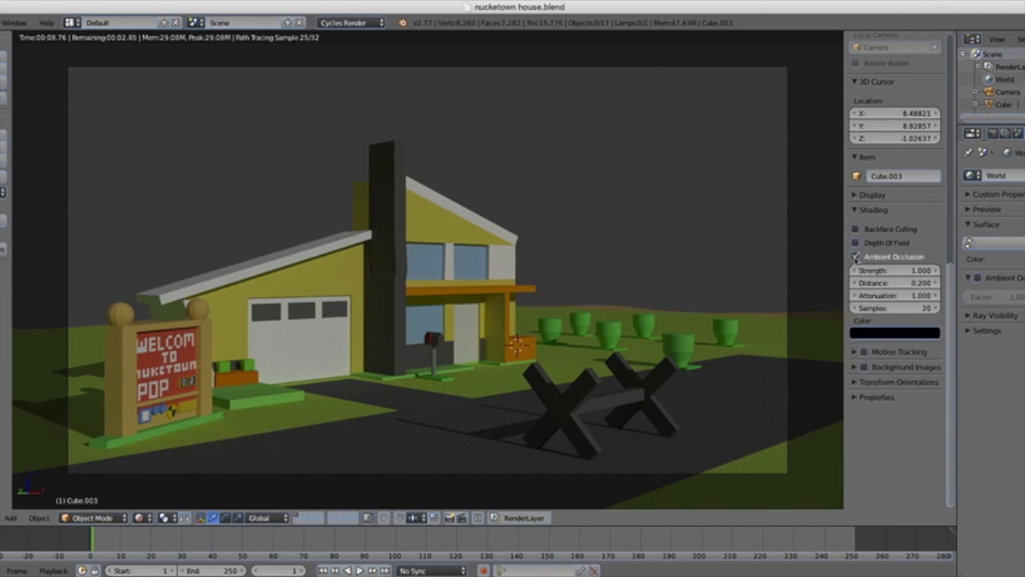
Step: Examine the rendered house up close and through the camera, and return the viewport to Solid shading
{"action": "middle_click_drag", "start_coordinate": [591, 382], "coordinate": [586, 414]}
{"action": "scroll", "coordinate": [588, 414], "scroll_direction": "up", "scroll_amount": 5}
{"action": "middle_click_drag", "start_coordinate": [277, 352], "coordinate": [432, 403]}
{"action": "scroll", "coordinate": [447, 352], "scroll_direction": "up", "scroll_amount": 3}
{"action": "scroll", "coordinate": [540, 337], "scroll_direction": "down", "scroll_amount": 6}
{"action": "key", "text": "KP_0"}
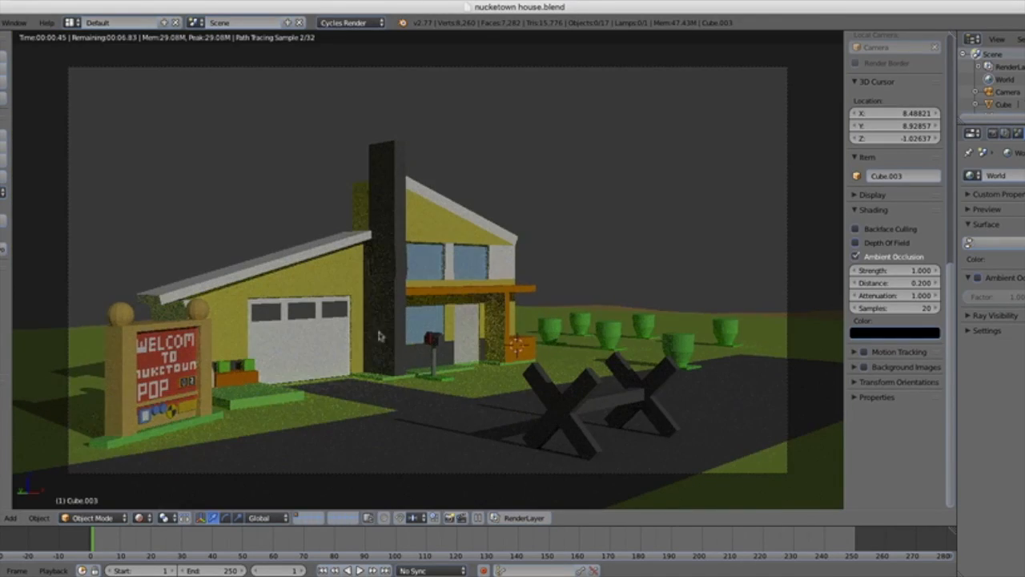
{"action": "key", "text": "KP_0"}
{"action": "middle_click_drag", "start_coordinate": [178, 369], "coordinate": [225, 354]}
{"action": "scroll", "coordinate": [241, 354], "scroll_direction": "up", "scroll_amount": 5}
{"action": "key", "text": "KP_5"}
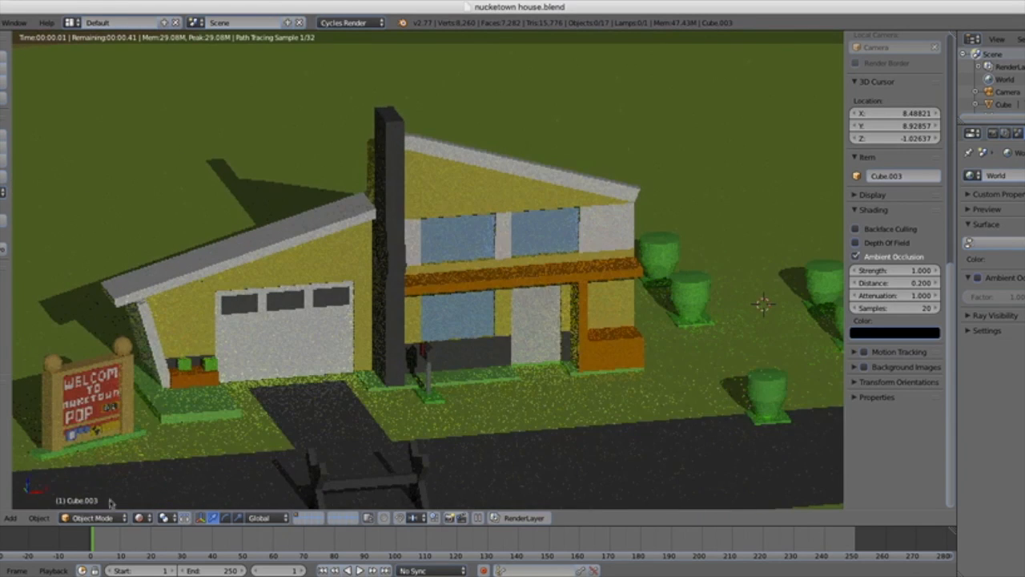
{"action": "left_click", "coordinate": [140, 517]}
{"action": "left_click", "coordinate": [176, 476]}
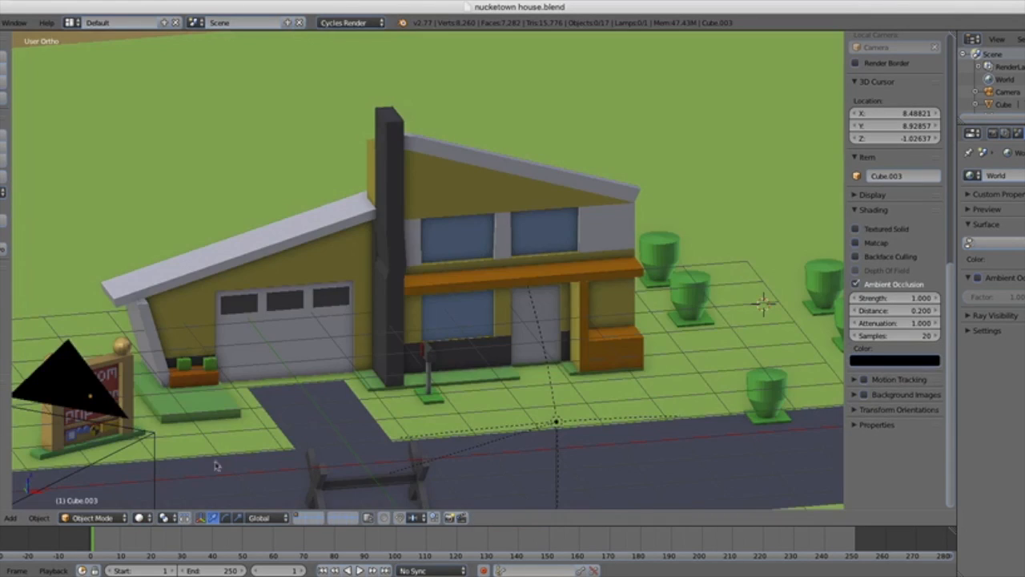
Step: Select the sandy terrain plane around the lawn and display its Ocean modifier settings
{"action": "middle_click_drag", "start_coordinate": [262, 443], "coordinate": [299, 439]}
{"action": "scroll", "coordinate": [299, 445], "scroll_direction": "down", "scroll_amount": 3}
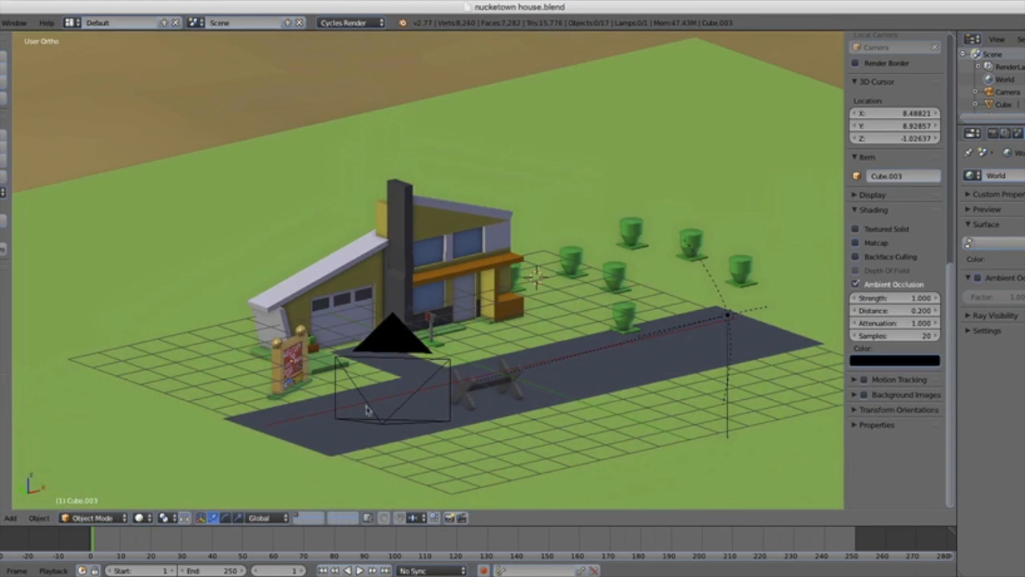
{"action": "scroll", "coordinate": [304, 397], "scroll_direction": "down", "scroll_amount": 8}
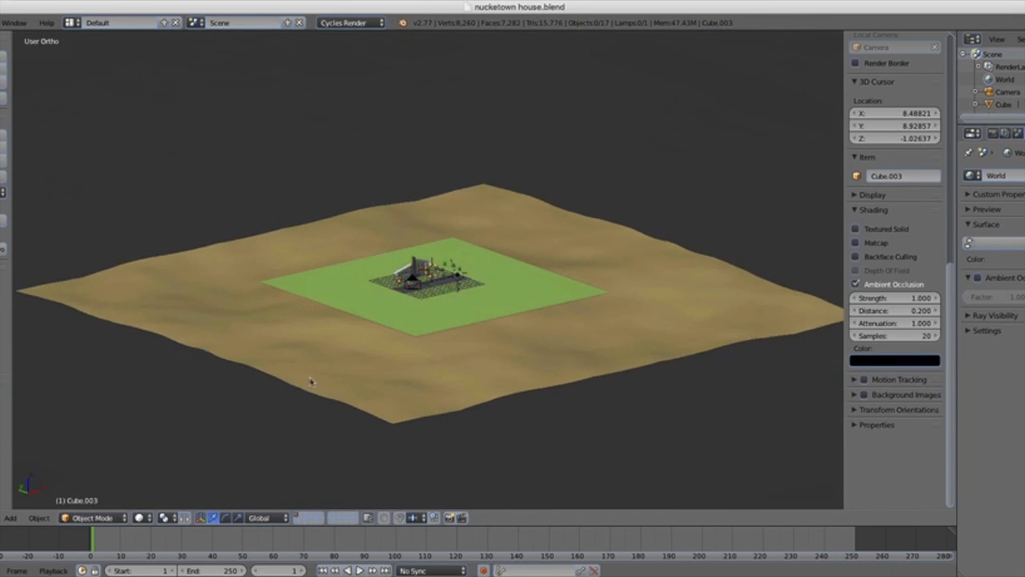
{"action": "right_click", "coordinate": [464, 216]}
{"action": "scroll", "coordinate": [477, 213], "scroll_direction": "up", "scroll_amount": 4}
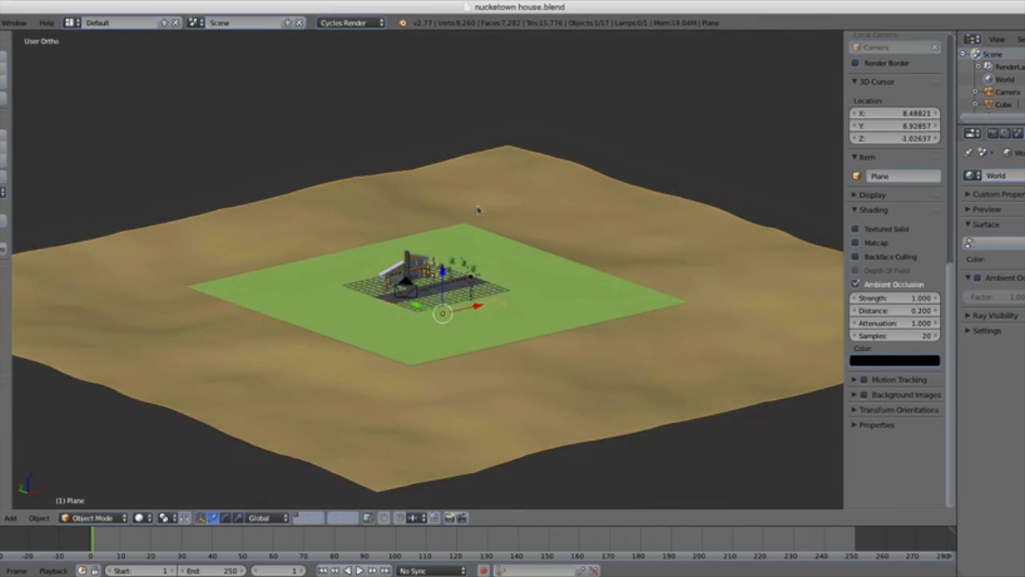
{"action": "middle_click_drag", "start_coordinate": [503, 236], "coordinate": [501, 247]}
{"action": "scroll", "coordinate": [501, 247], "scroll_direction": "down", "scroll_amount": 5}
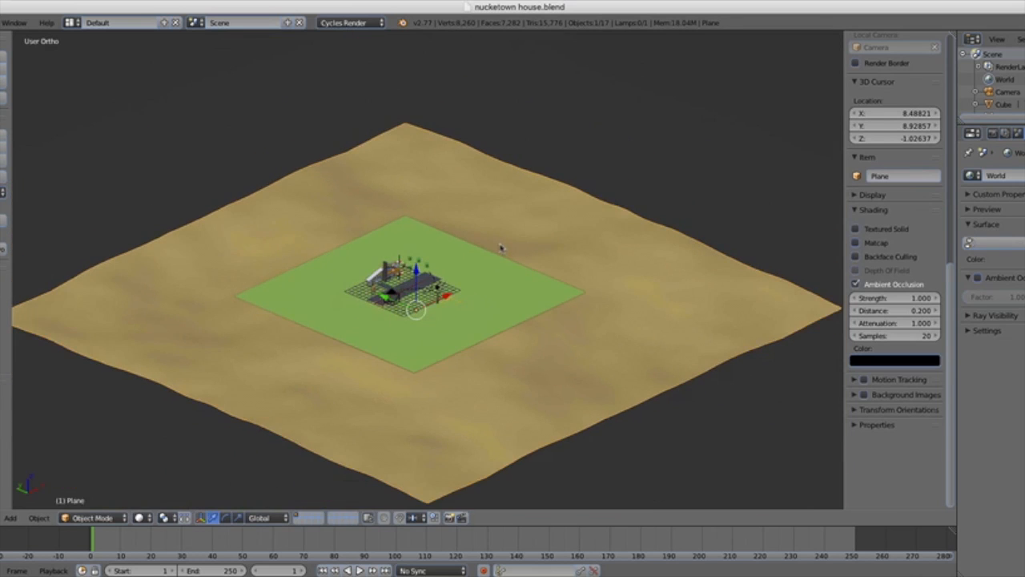
{"action": "scroll", "coordinate": [501, 248], "scroll_direction": "up", "scroll_amount": 3}
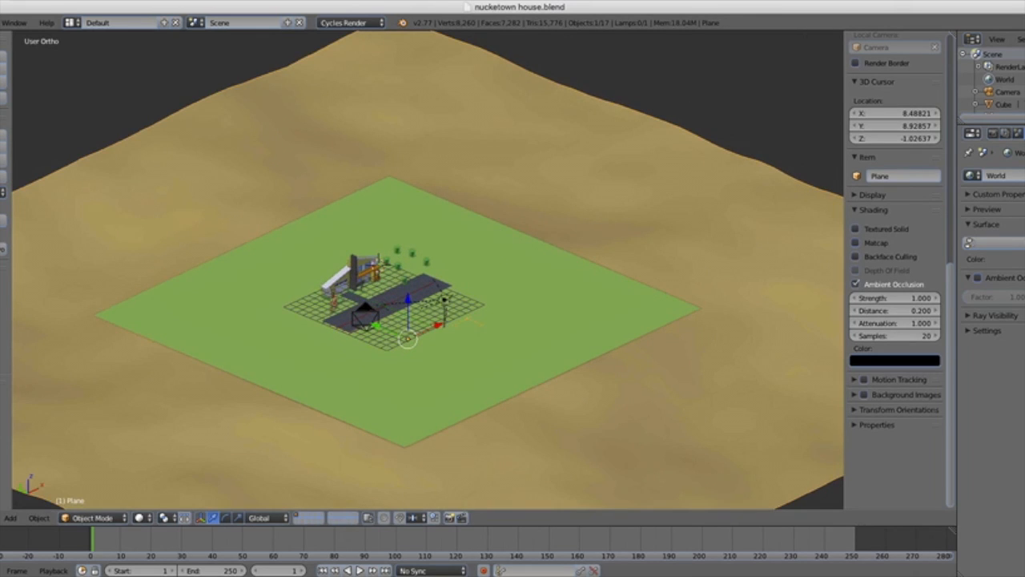
{"action": "left_click", "coordinate": [1024, 134]}
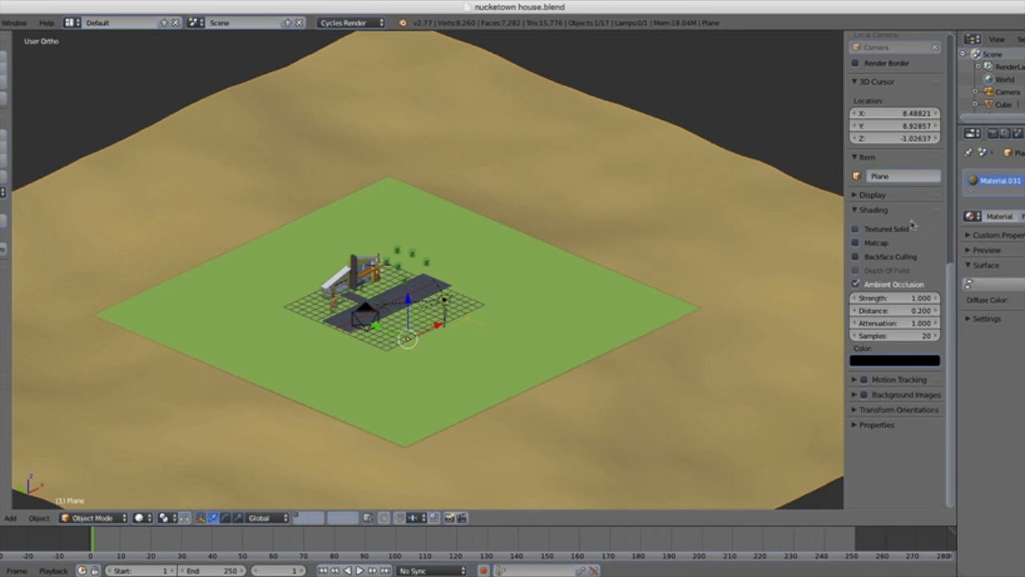
{"action": "left_click", "coordinate": [1024, 134]}
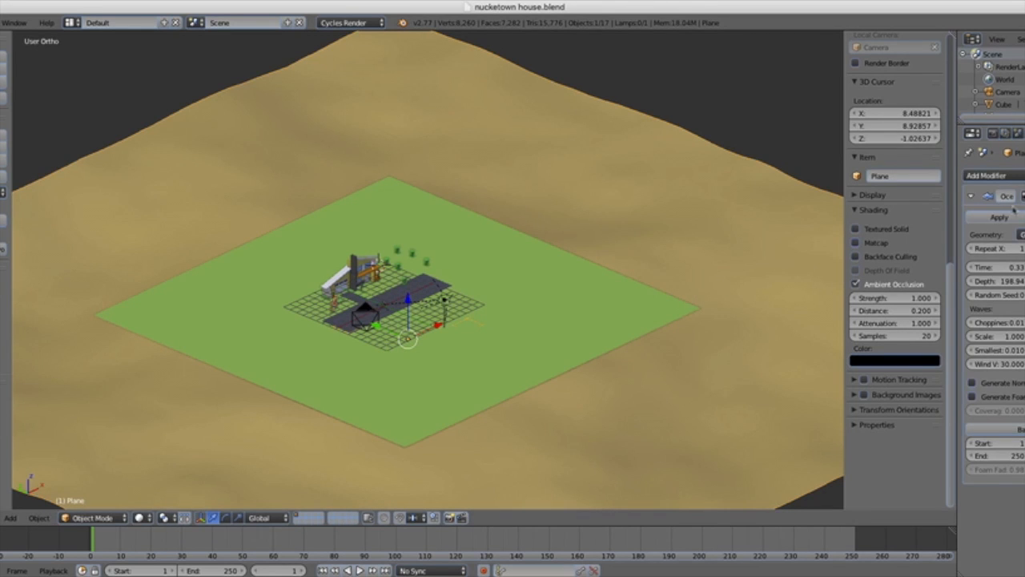
{"action": "scroll", "coordinate": [680, 236], "scroll_direction": "down", "scroll_amount": 2}
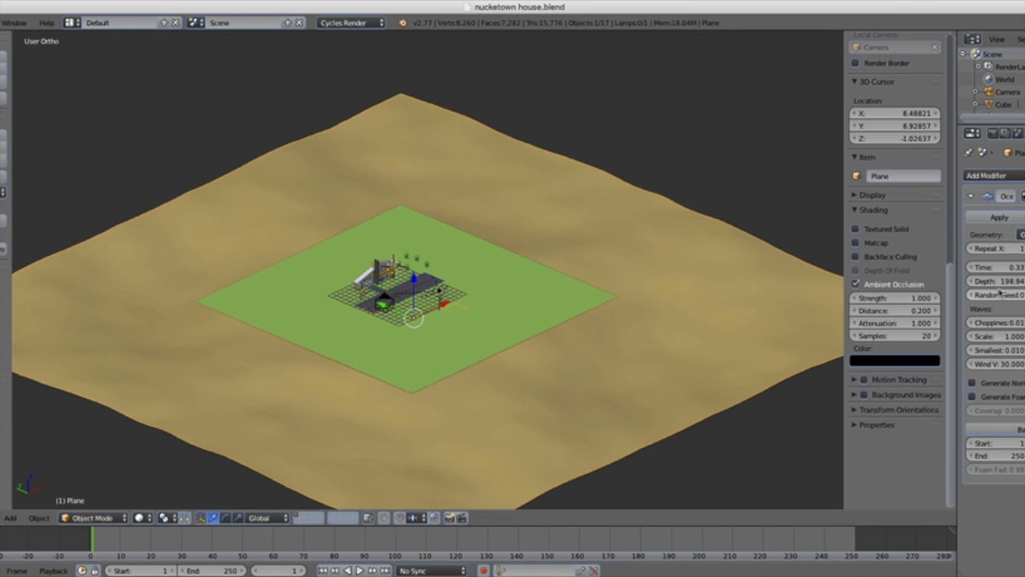
Step: Set the choppiness of the terrain plane's Ocean modifier to 0.01
{"action": "left_click_drag", "start_coordinate": [995, 325], "coordinate": [966, 333]}
{"action": "left_click", "coordinate": [971, 323]}
{"action": "type", "text": "0.01"}
{"action": "key", "text": "Return"}
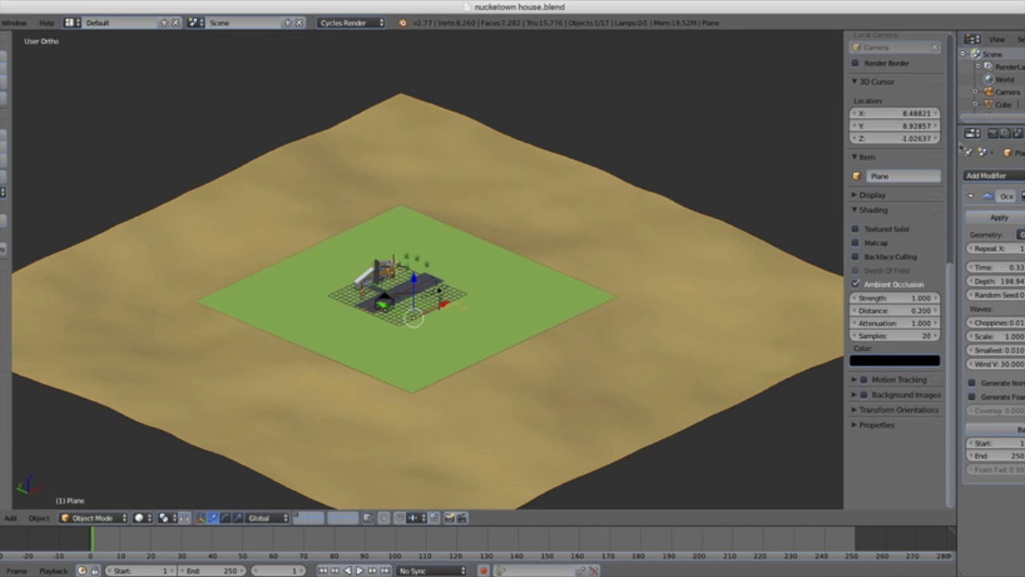
{"action": "scroll", "coordinate": [569, 277], "scroll_direction": "up", "scroll_amount": 6}
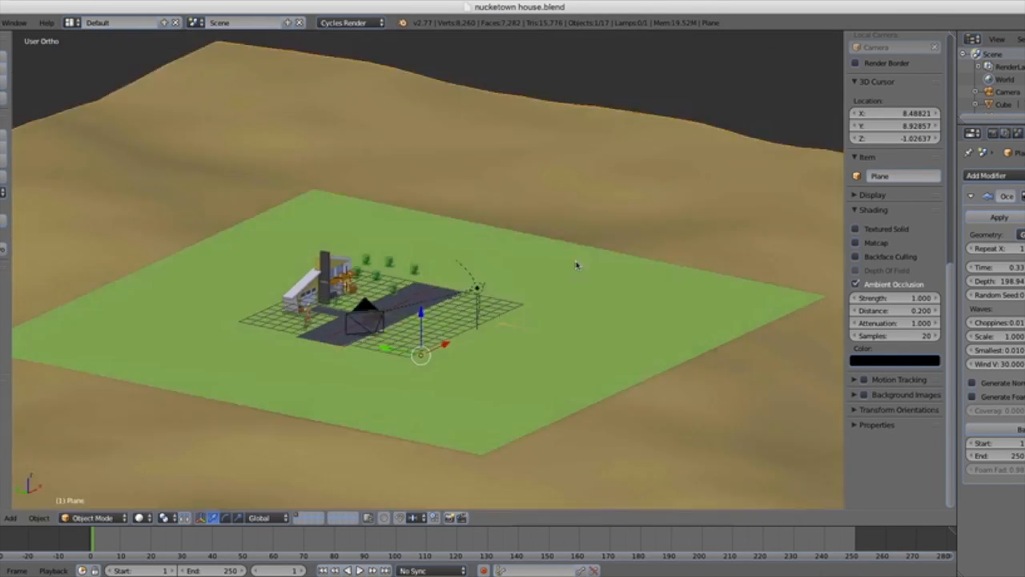
Step: Select the lawn plane with the road and display its material settings
{"action": "scroll", "coordinate": [528, 277], "scroll_direction": "up", "scroll_amount": 3}
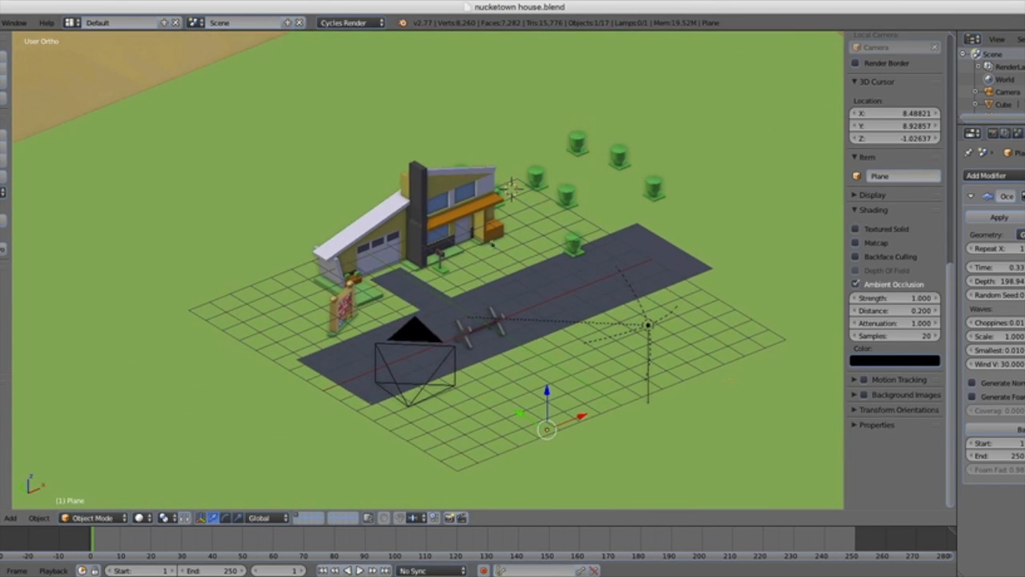
{"action": "right_click", "coordinate": [307, 201]}
{"action": "scroll", "coordinate": [307, 201], "scroll_direction": "down", "scroll_amount": 7}
{"action": "middle_click_drag", "start_coordinate": [411, 223], "coordinate": [375, 204]}
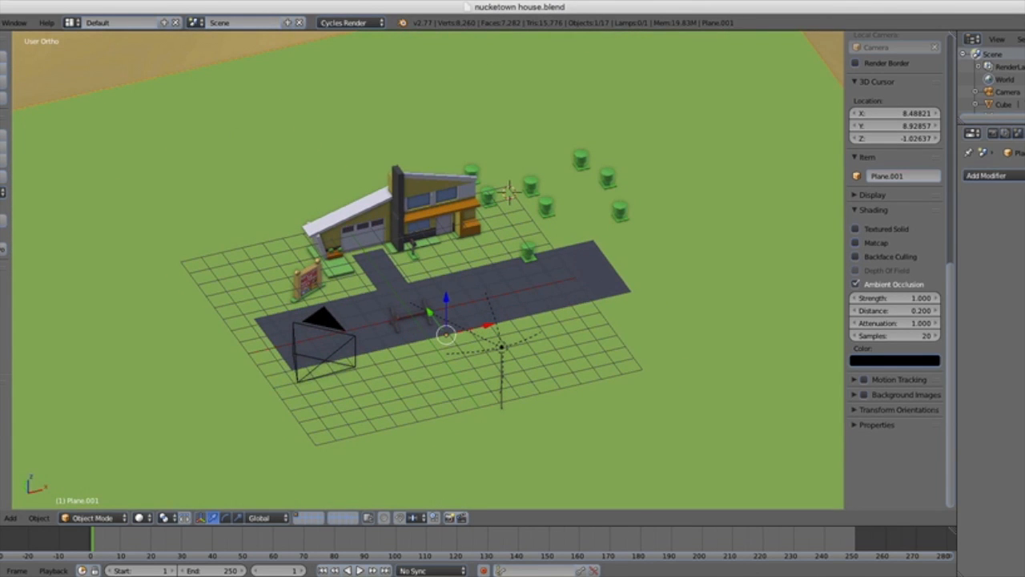
{"action": "left_click", "coordinate": [997, 181]}
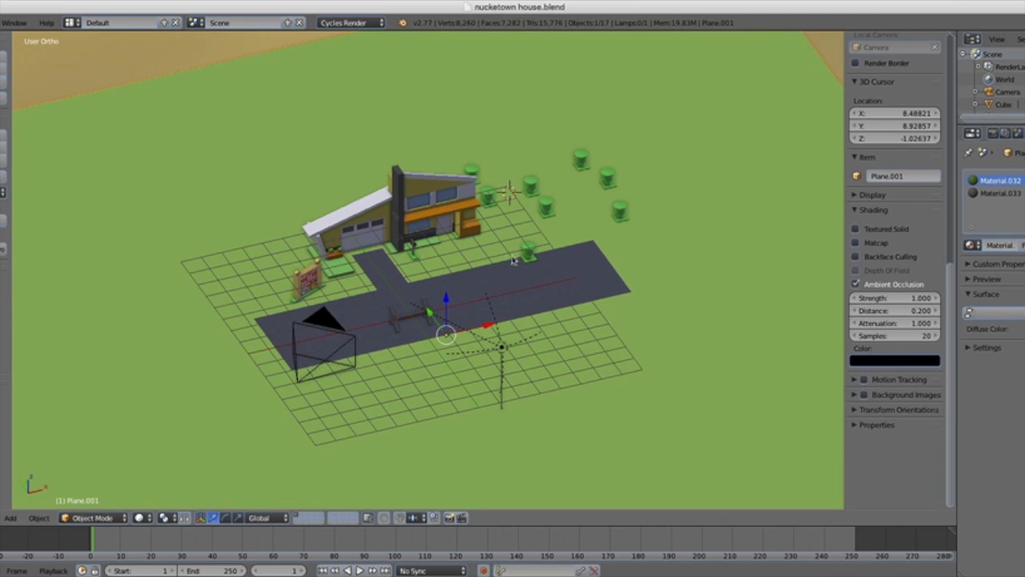
Step: Select the green planter beside the road to show its materials
{"action": "middle_click_drag", "start_coordinate": [588, 223], "coordinate": [602, 229]}
{"action": "scroll", "coordinate": [633, 232], "scroll_direction": "up", "scroll_amount": 5}
{"action": "scroll", "coordinate": [531, 271], "scroll_direction": "up", "scroll_amount": 3}
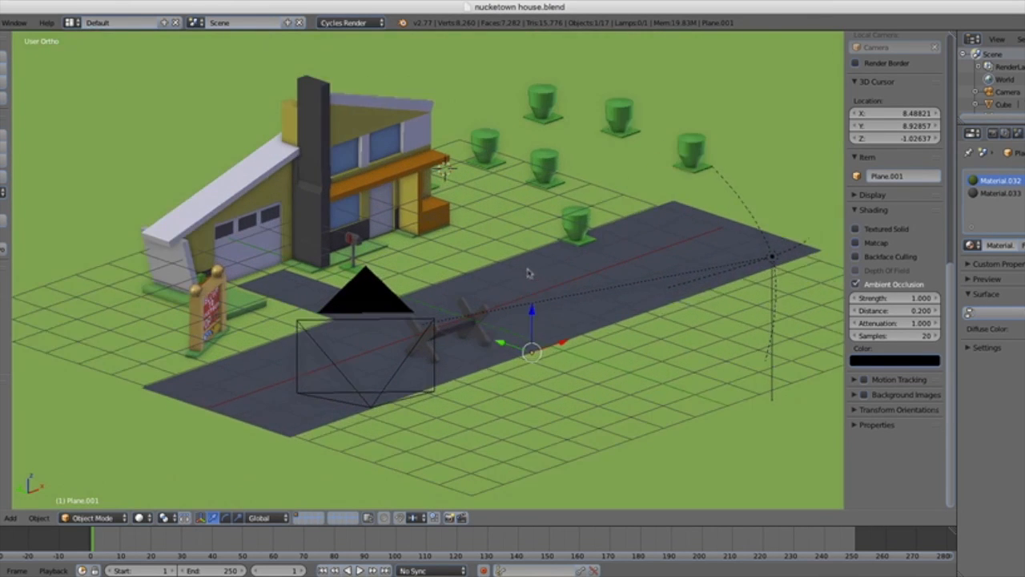
{"action": "right_click", "coordinate": [596, 205]}
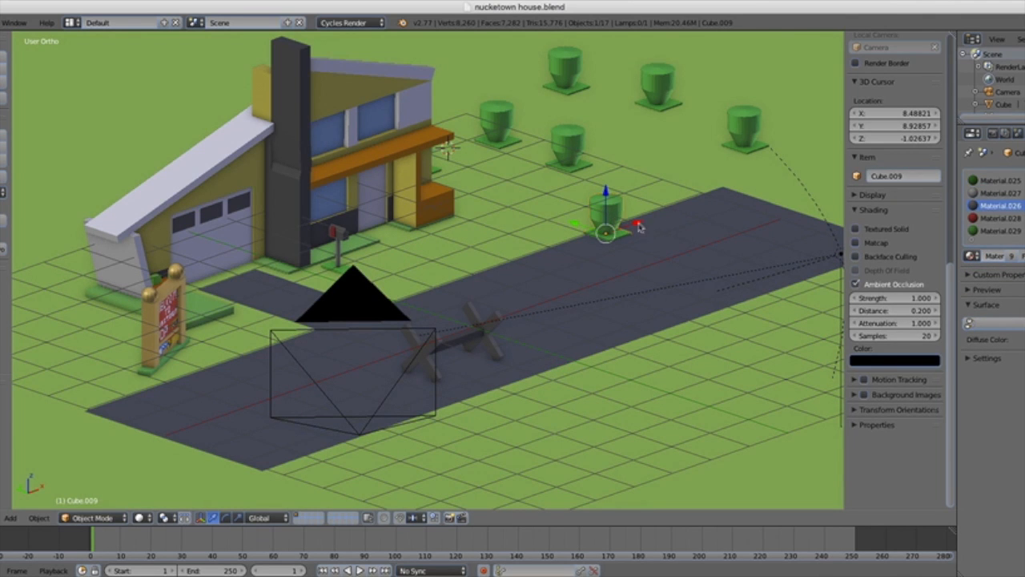
{"action": "mouse_move", "coordinate": [599, 217]}
{"action": "middle_mouse_down"}
{"action": "mouse_move", "coordinate": [533, 201]}
{"action": "mouse_move", "coordinate": [513, 223]}
{"action": "mouse_move", "coordinate": [590, 229]}
{"action": "middle_mouse_up"}
{"action": "scroll", "coordinate": [574, 229], "scroll_direction": "up", "scroll_amount": 3}
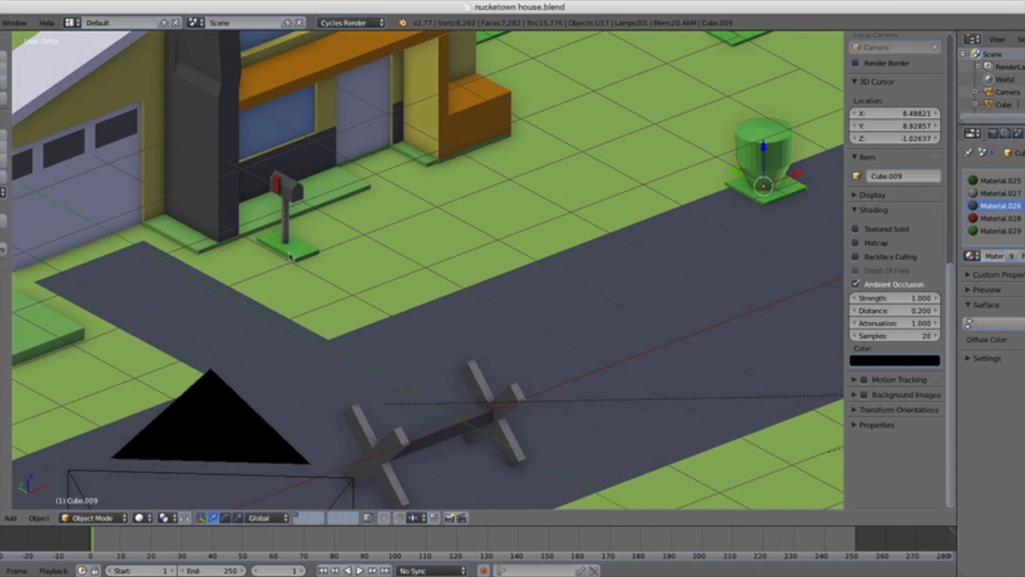
Step: Inspect the mailbox and the crossed-beam road barricade by selecting each one in turn
{"action": "right_click", "coordinate": [290, 186]}
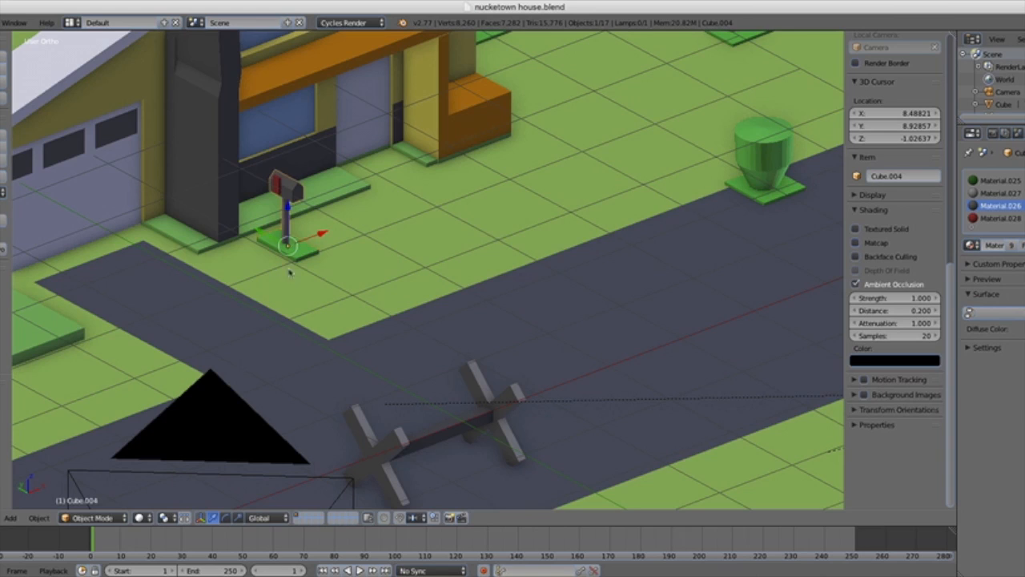
{"action": "middle_click_drag", "start_coordinate": [286, 224], "coordinate": [325, 220]}
{"action": "scroll", "coordinate": [329, 216], "scroll_direction": "up", "scroll_amount": 4}
{"action": "scroll", "coordinate": [288, 223], "scroll_direction": "down", "scroll_amount": 5}
{"action": "middle_click_drag", "start_coordinate": [531, 313], "coordinate": [469, 353]}
{"action": "right_click", "coordinate": [458, 365]}
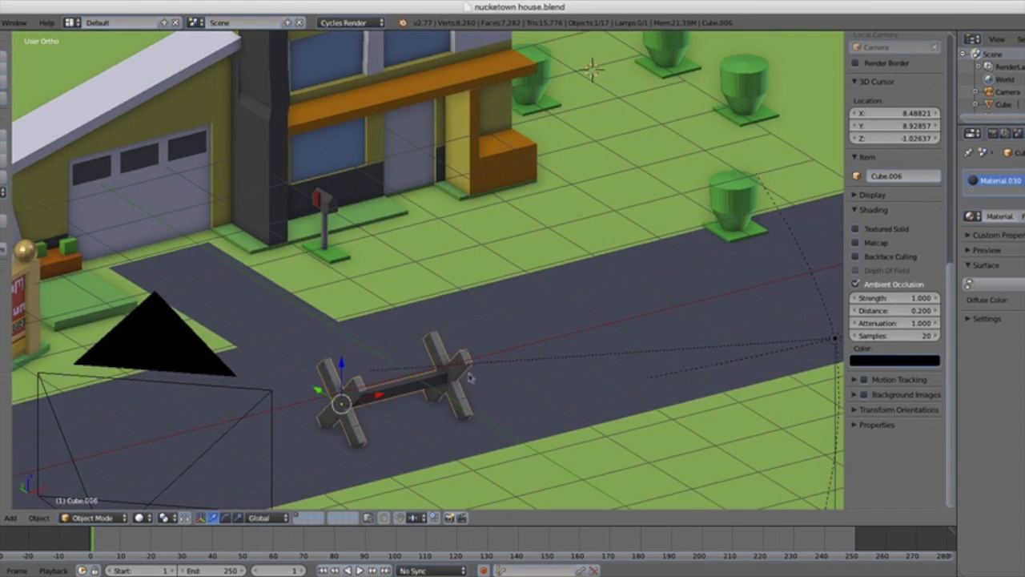
Step: Select the hemi lamp above the road and examine the scene around it from several angles
{"action": "scroll", "coordinate": [801, 346], "scroll_direction": "down", "scroll_amount": 3}
{"action": "right_click", "coordinate": [661, 312]}
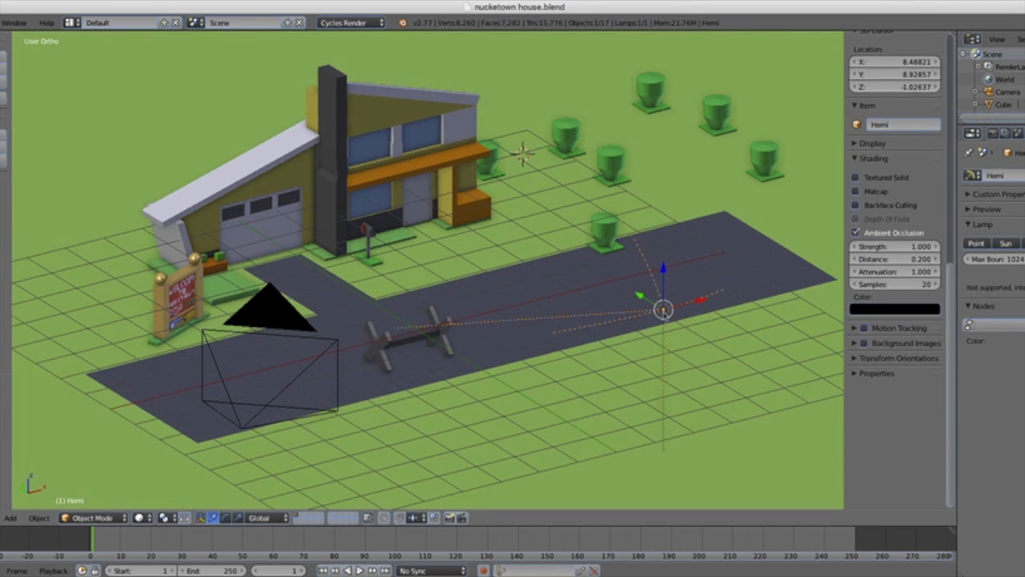
{"action": "scroll", "coordinate": [699, 253], "scroll_direction": "down", "scroll_amount": 4}
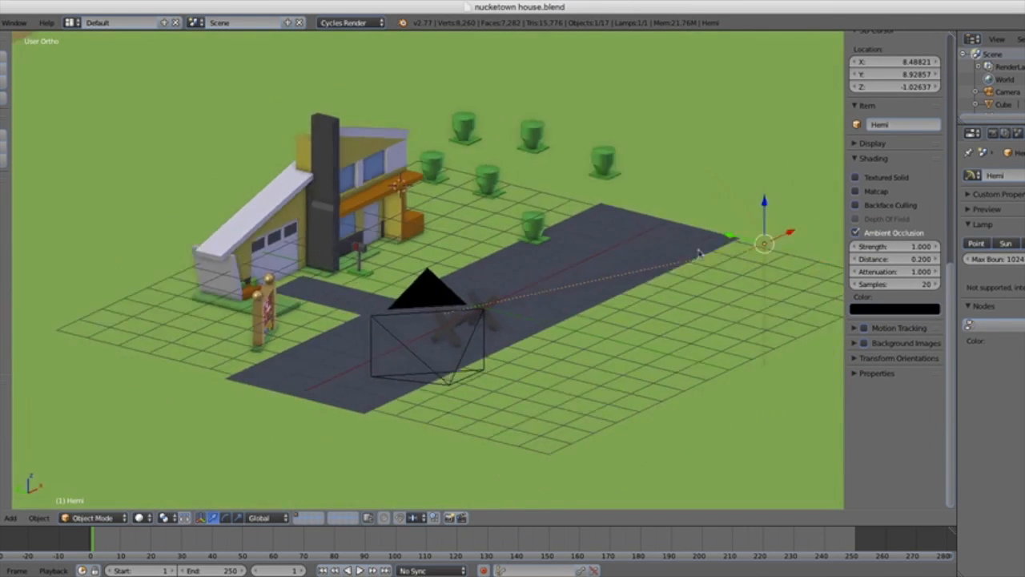
{"action": "scroll", "coordinate": [699, 253], "scroll_direction": "down", "scroll_amount": 3}
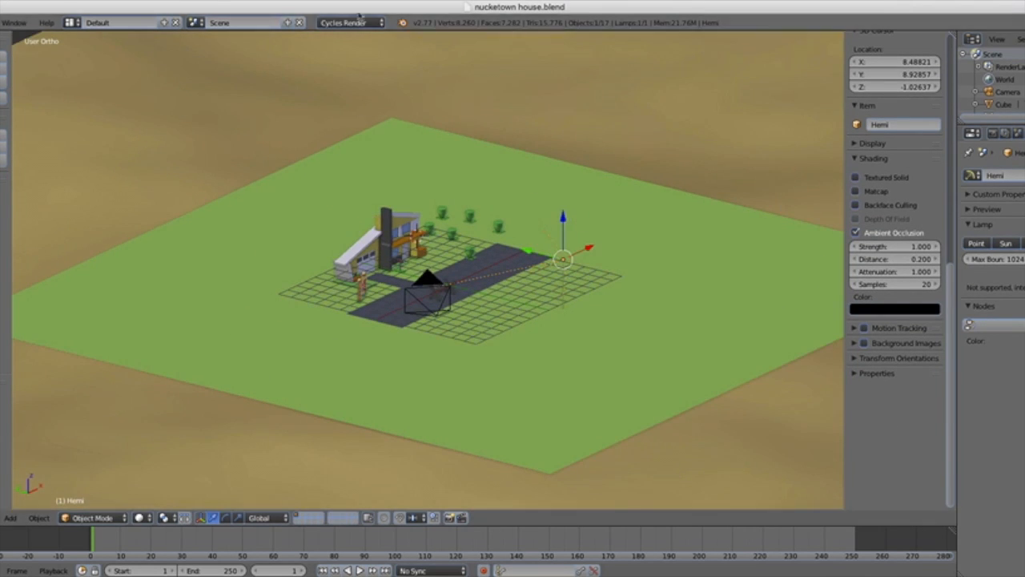
{"action": "scroll", "coordinate": [463, 178], "scroll_direction": "up", "scroll_amount": 2}
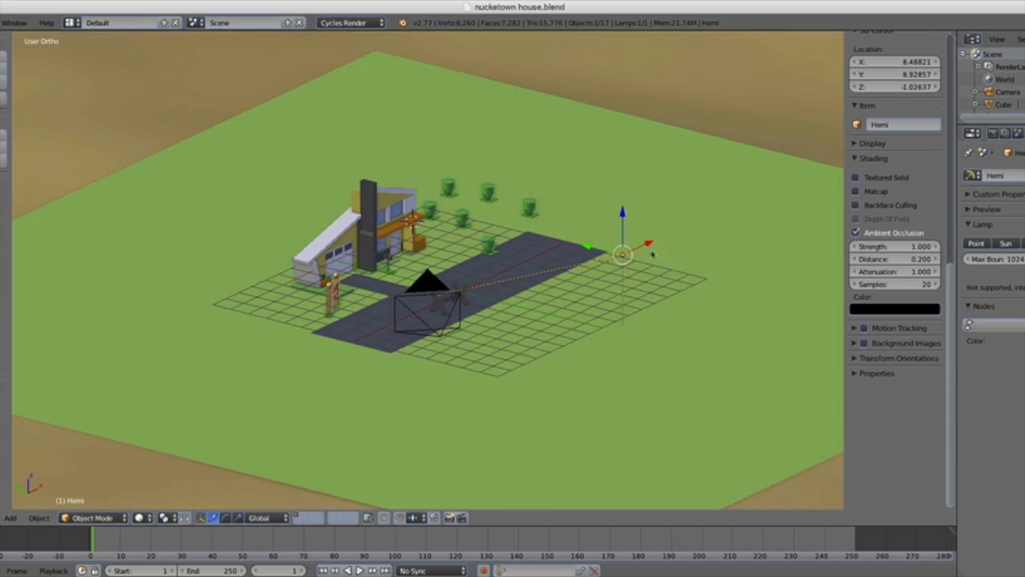
{"action": "middle_click_drag", "start_coordinate": [643, 254], "coordinate": [545, 243]}
{"action": "scroll", "coordinate": [574, 233], "scroll_direction": "up", "scroll_amount": 5}
{"action": "scroll", "coordinate": [553, 248], "scroll_direction": "down", "scroll_amount": 3}
{"action": "scroll", "coordinate": [553, 247], "scroll_direction": "down", "scroll_amount": 5}
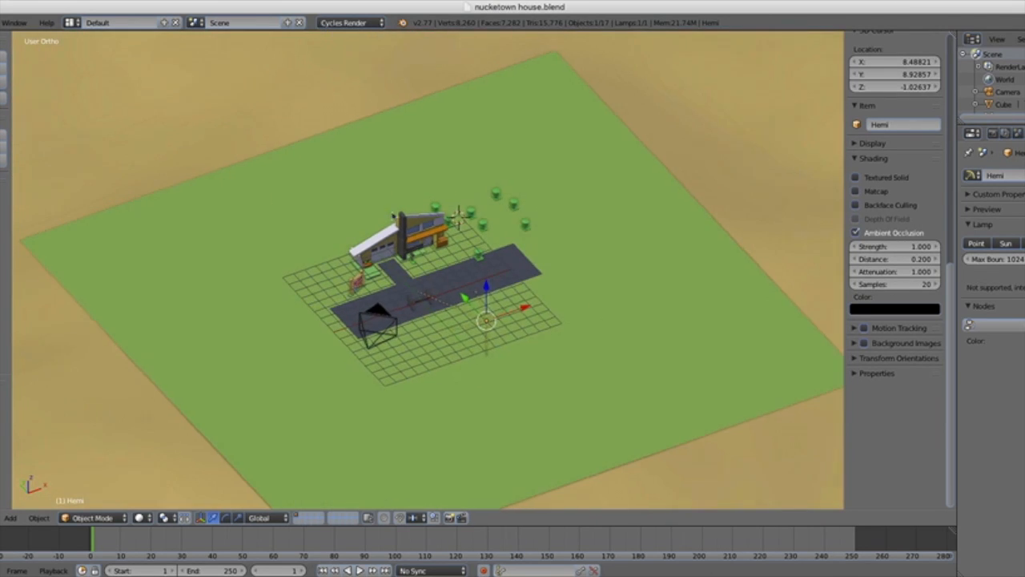
{"action": "scroll", "coordinate": [511, 247], "scroll_direction": "up", "scroll_amount": 3}
Step: Try the Sun type on the selected lamp and switch it back to Hemi
{"action": "left_click", "coordinate": [1004, 245]}
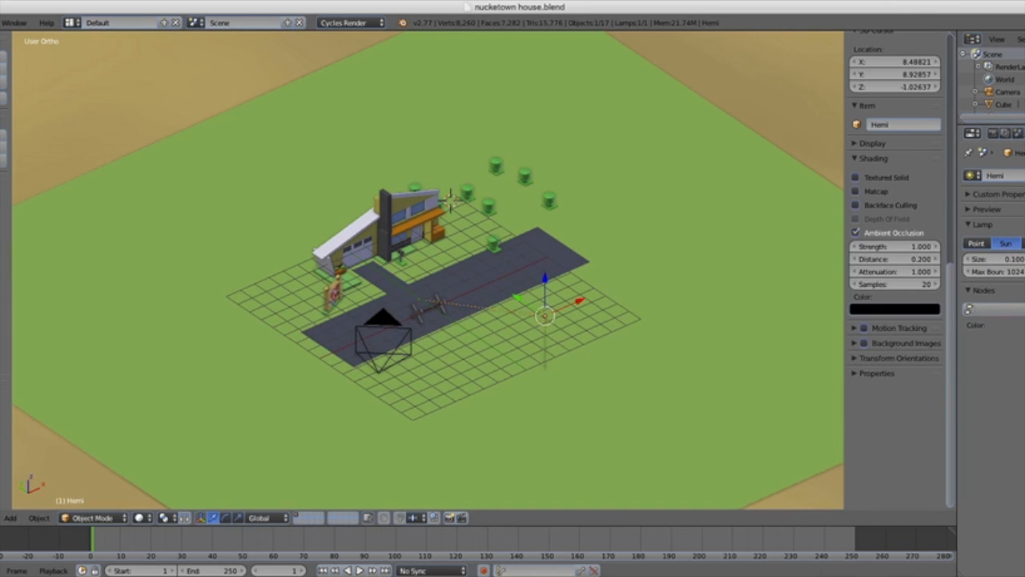
{"action": "left_click", "coordinate": [1024, 243]}
{"action": "scroll", "coordinate": [506, 261], "scroll_direction": "up", "scroll_amount": 6}
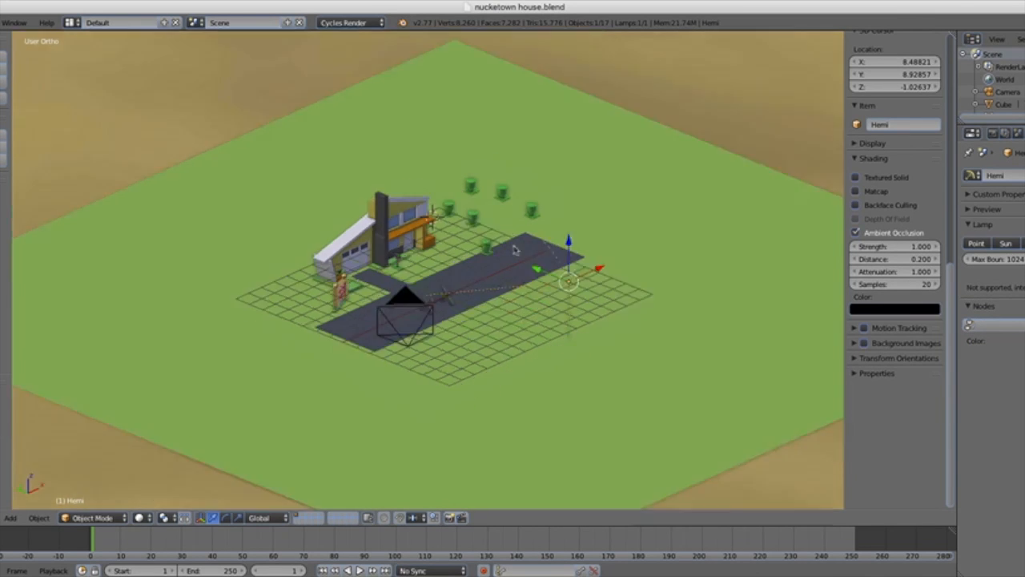
Step: Look at the house through the scene camera and select the camera to show its lens settings
{"action": "scroll", "coordinate": [523, 241], "scroll_direction": "down", "scroll_amount": 4}
{"action": "scroll", "coordinate": [522, 239], "scroll_direction": "up", "scroll_amount": 1}
{"action": "middle_click_drag", "start_coordinate": [522, 240], "coordinate": [501, 237]}
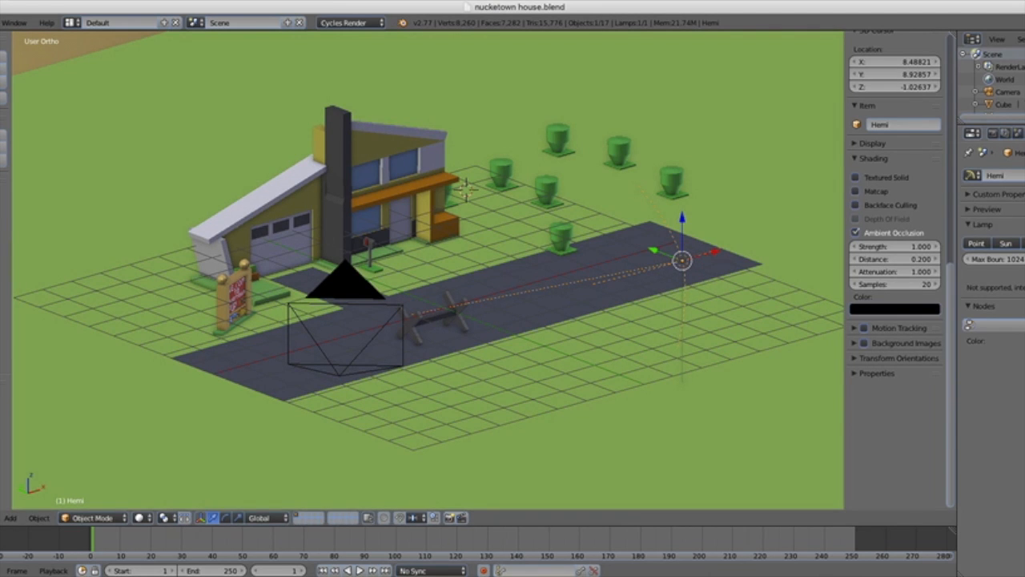
{"action": "scroll", "coordinate": [652, 280], "scroll_direction": "down", "scroll_amount": 3}
{"action": "scroll", "coordinate": [652, 259], "scroll_direction": "up", "scroll_amount": 4}
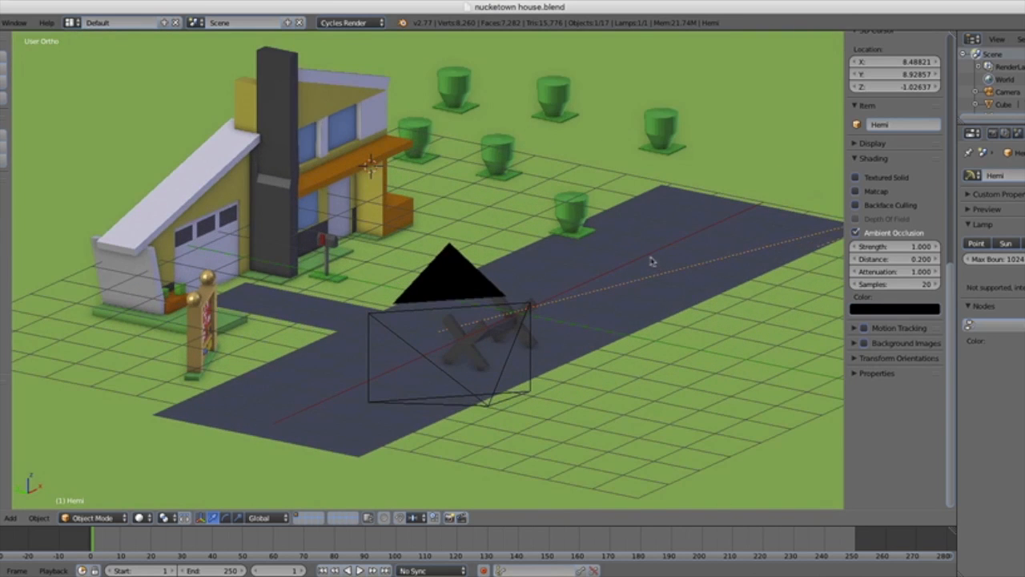
{"action": "scroll", "coordinate": [640, 259], "scroll_direction": "down", "scroll_amount": 3}
{"action": "scroll", "coordinate": [646, 266], "scroll_direction": "up", "scroll_amount": 3}
{"action": "middle_click_drag", "start_coordinate": [645, 266], "coordinate": [634, 266]}
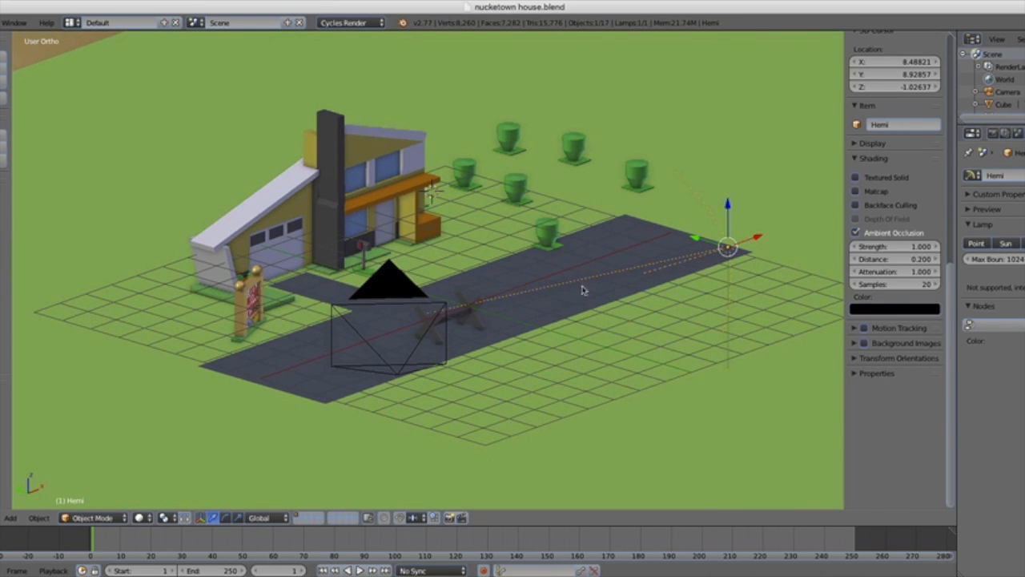
{"action": "key", "text": "KP_0"}
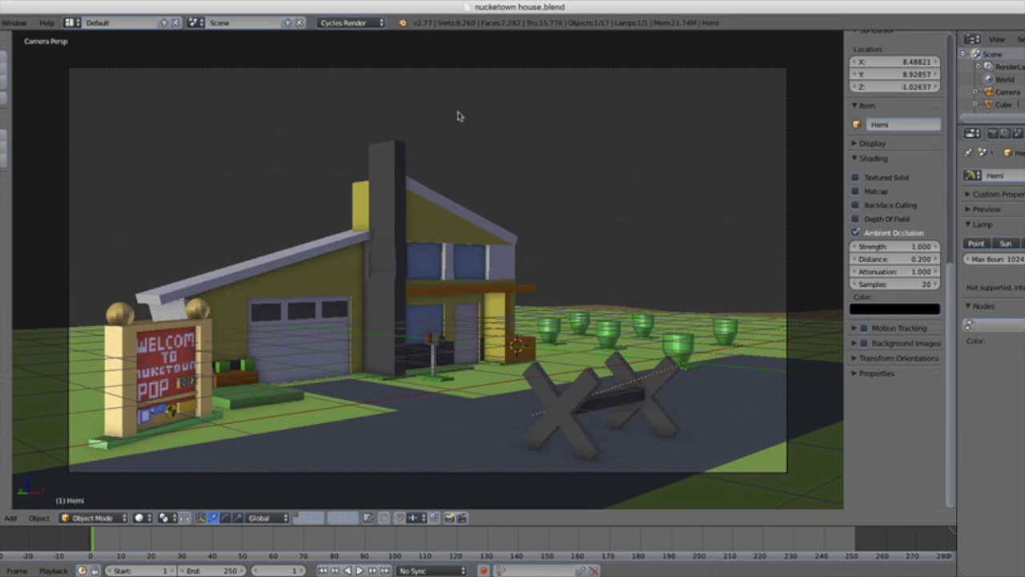
{"action": "right_click", "coordinate": [444, 67]}
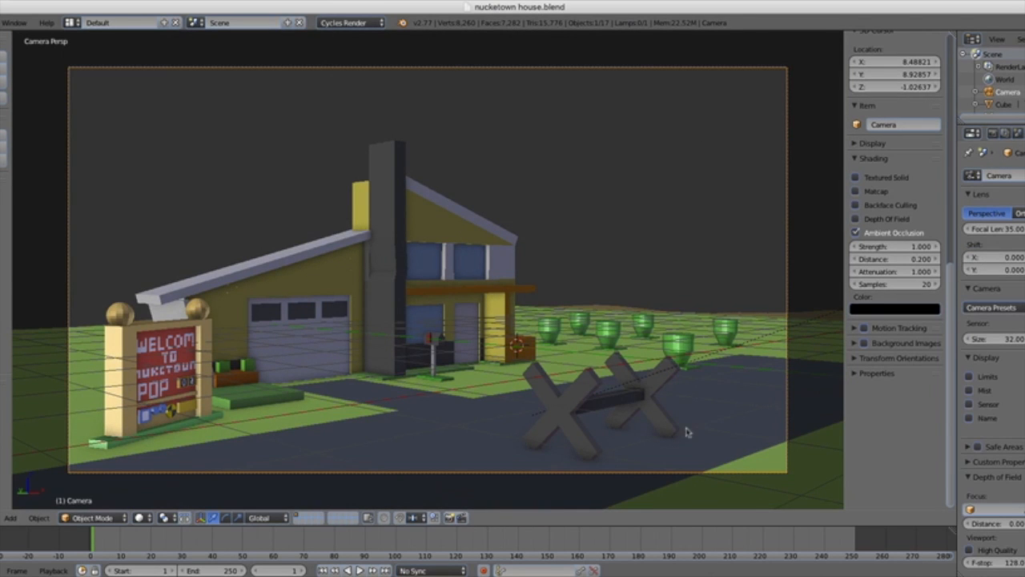
Step: Select the welcome sign in front of the house and examine it up close
{"action": "middle_click_drag", "start_coordinate": [516, 318], "coordinate": [554, 334]}
{"action": "scroll", "coordinate": [454, 330], "scroll_direction": "up", "scroll_amount": 7}
{"action": "middle_click_drag", "start_coordinate": [454, 330], "coordinate": [543, 245], "text": "shift"}
{"action": "scroll", "coordinate": [570, 273], "scroll_direction": "up", "scroll_amount": 4}
{"action": "right_click", "coordinate": [543, 245]}
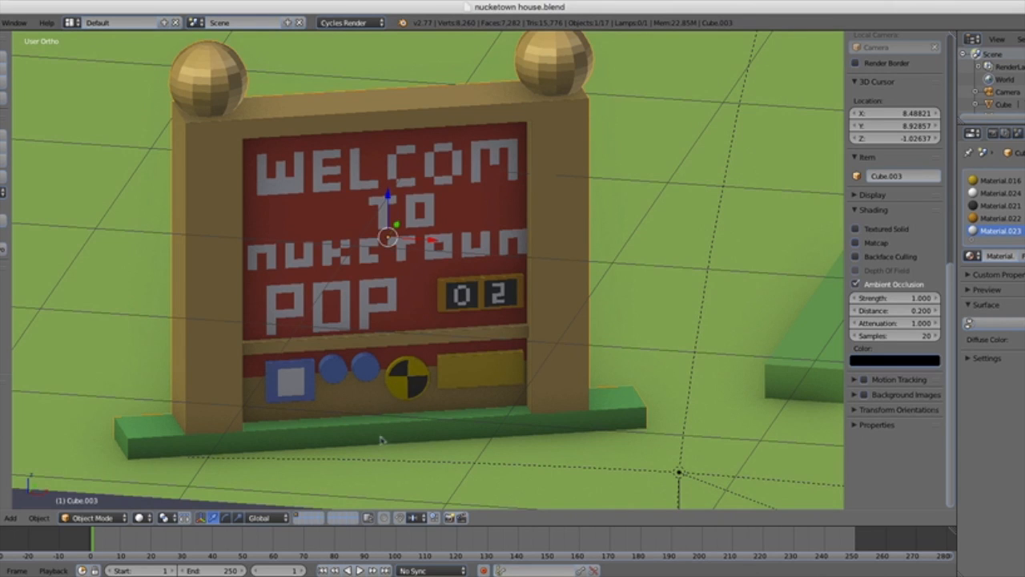
Step: Preview the whole scene through the camera with Rendered viewport shading
{"action": "middle_click_drag", "start_coordinate": [367, 340], "coordinate": [262, 329]}
{"action": "scroll", "coordinate": [262, 331], "scroll_direction": "down", "scroll_amount": 6}
{"action": "middle_click_drag", "start_coordinate": [398, 328], "coordinate": [417, 353]}
{"action": "scroll", "coordinate": [409, 322], "scroll_direction": "down", "scroll_amount": 5}
{"action": "scroll", "coordinate": [467, 358], "scroll_direction": "up", "scroll_amount": 3}
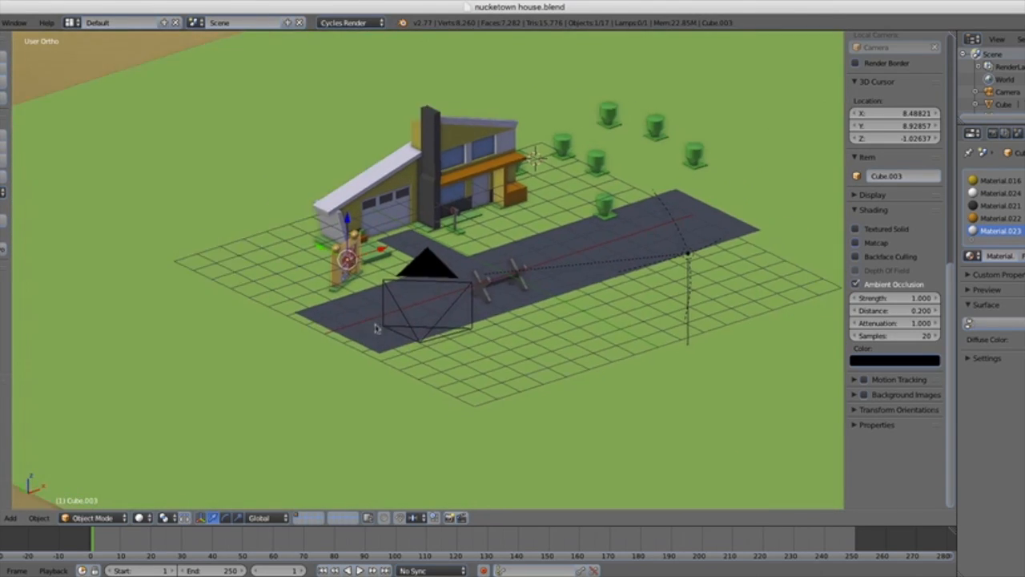
{"action": "middle_click_drag", "start_coordinate": [376, 285], "coordinate": [368, 334], "text": "shift"}
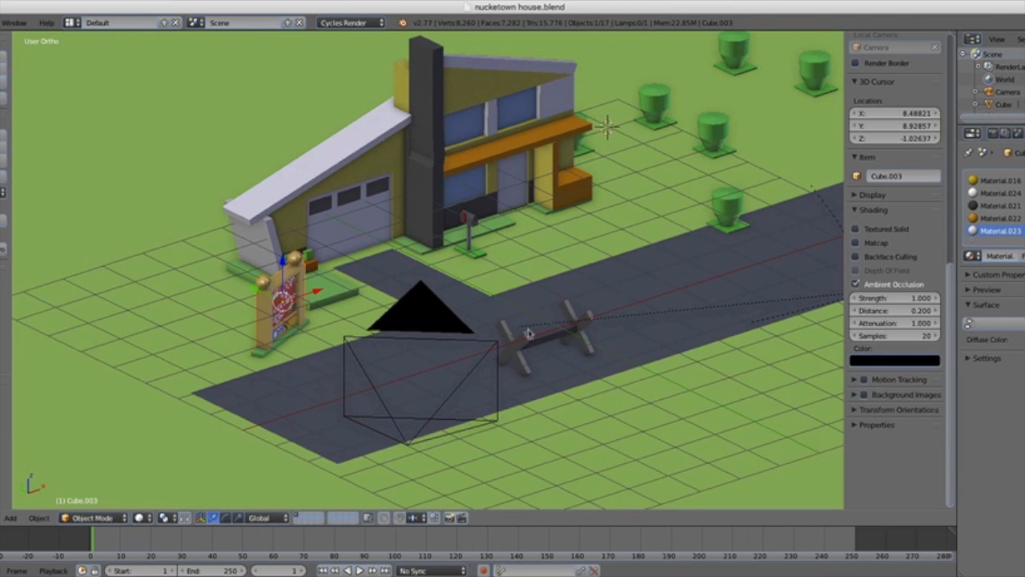
{"action": "key", "text": "KP_0"}
{"action": "left_click", "coordinate": [141, 517]}
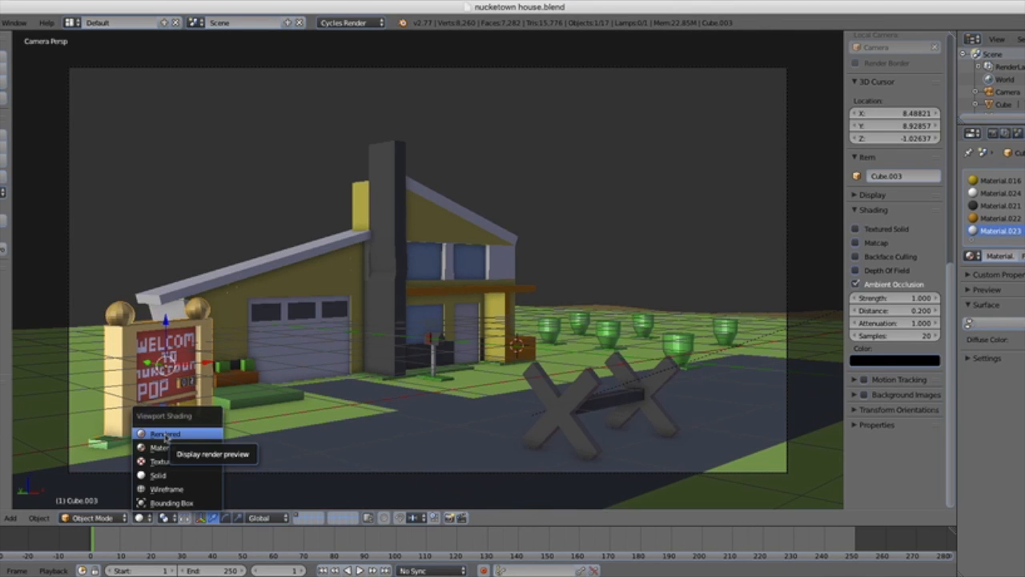
{"action": "left_click", "coordinate": [164, 434]}
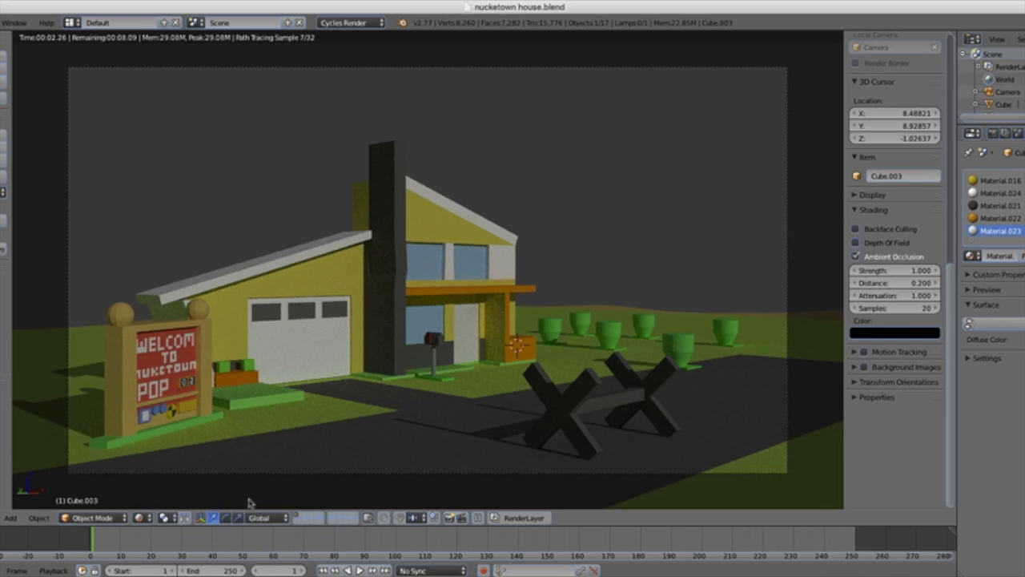
Step: Change the render engine to Blender Game and set the viewport shading to Texture
{"action": "left_click", "coordinate": [370, 24]}
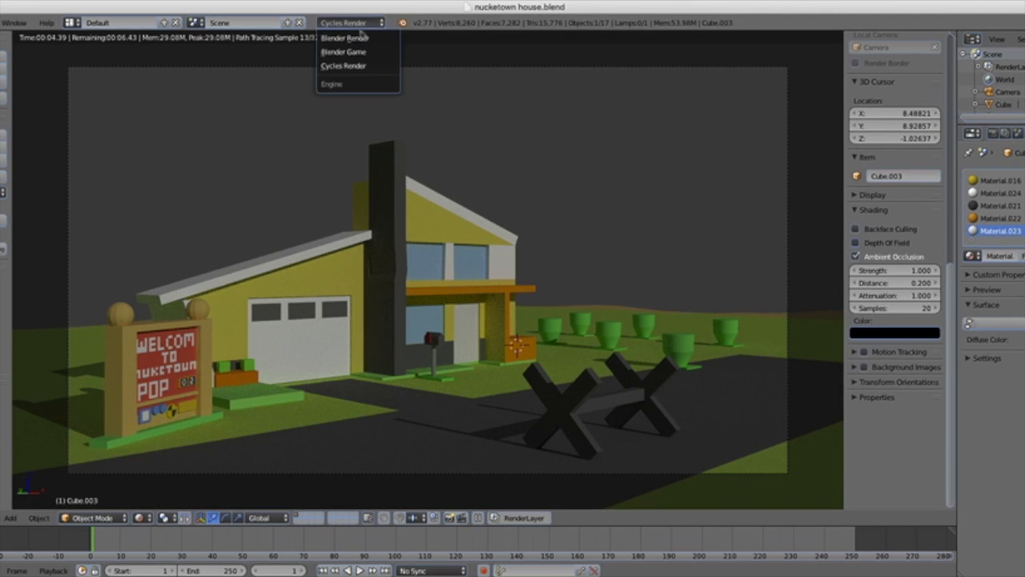
{"action": "left_click", "coordinate": [359, 51]}
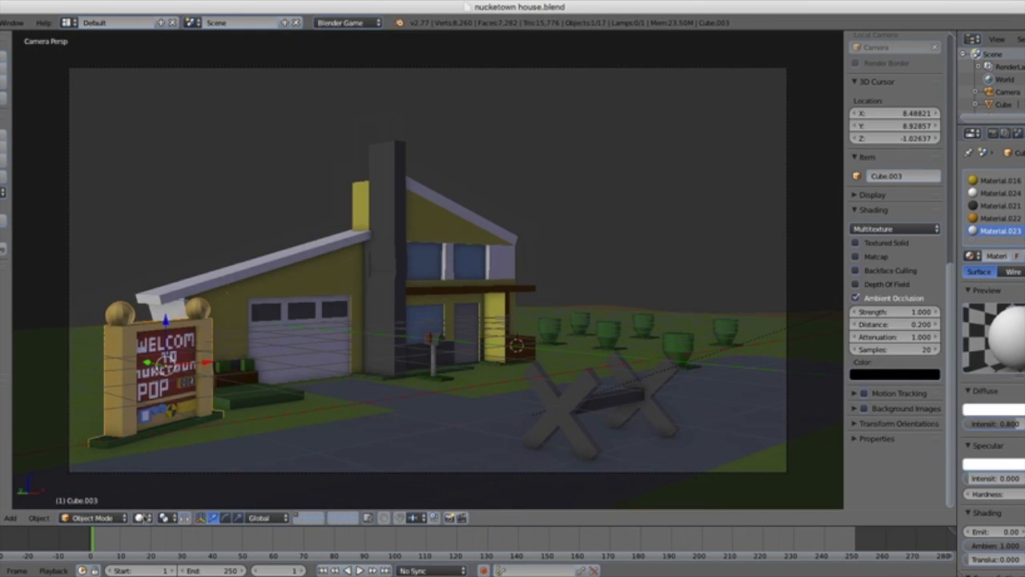
{"action": "left_click", "coordinate": [141, 517]}
{"action": "left_click", "coordinate": [160, 462]}
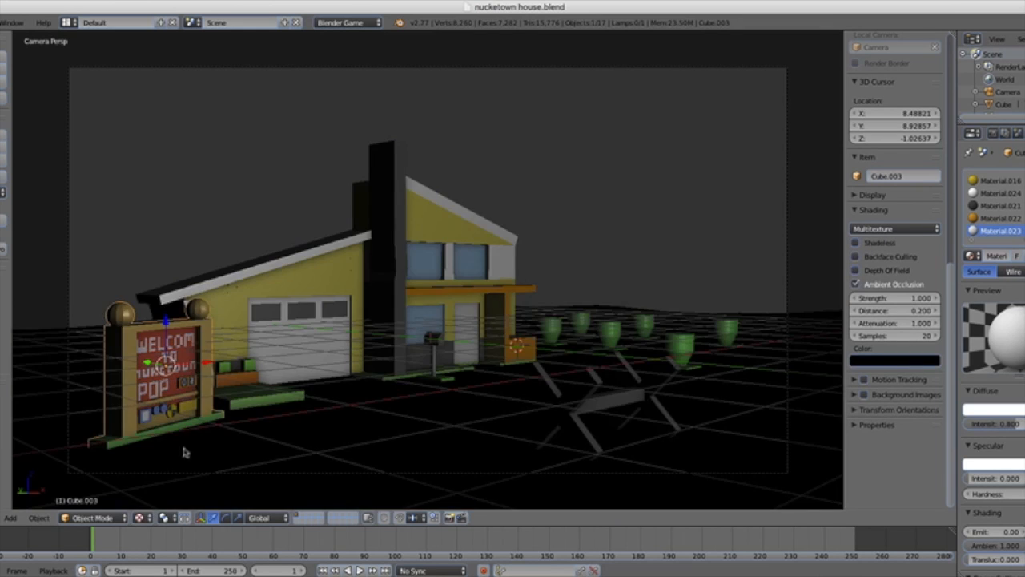
Step: Run the scene in the game engine from an angled overview of the house, and stop it
{"action": "middle_click_drag", "start_coordinate": [184, 451], "coordinate": [279, 401]}
{"action": "scroll", "coordinate": [264, 405], "scroll_direction": "down", "scroll_amount": 3}
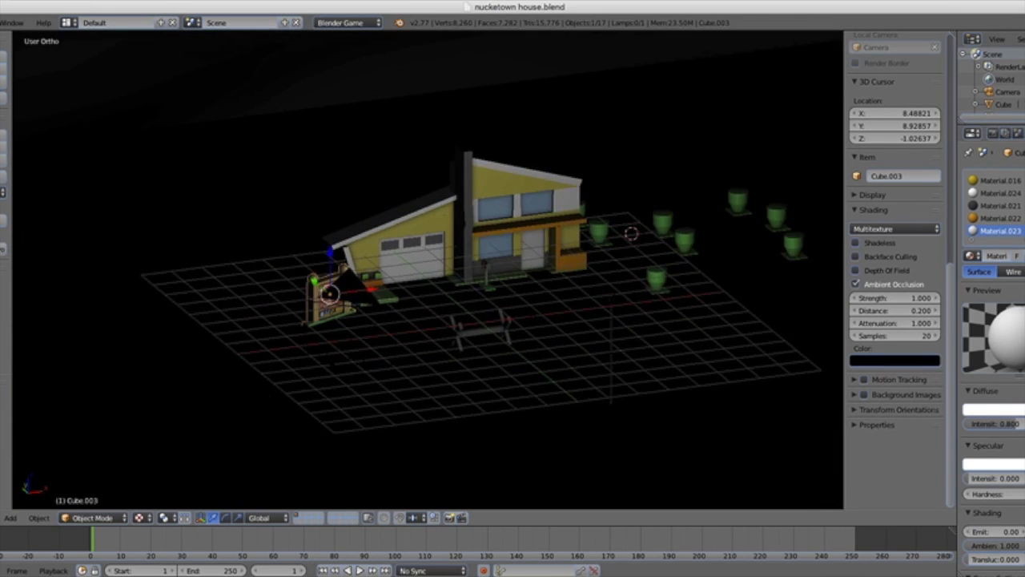
{"action": "key", "text": "p"}
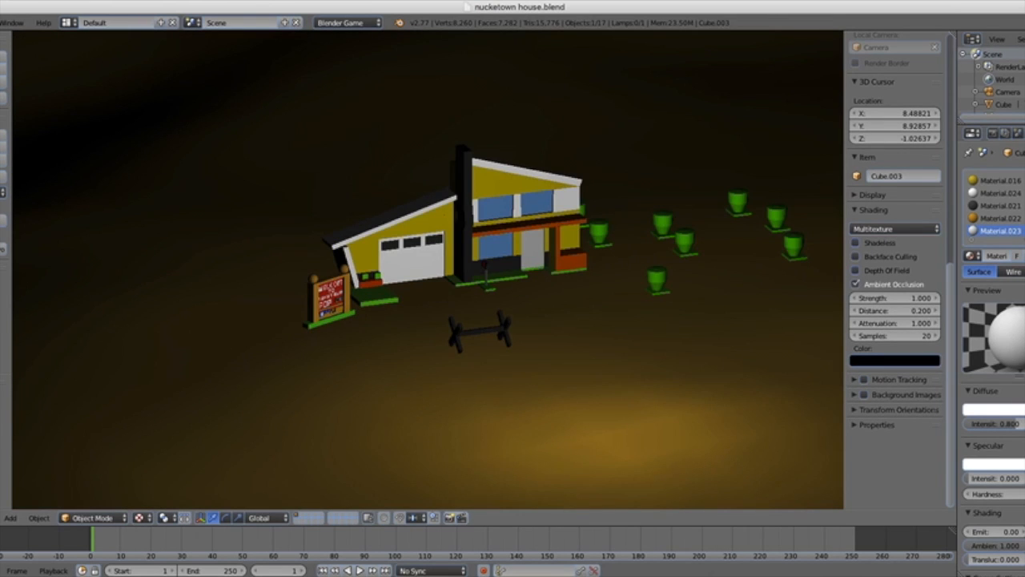
{"action": "key", "text": "Escape"}
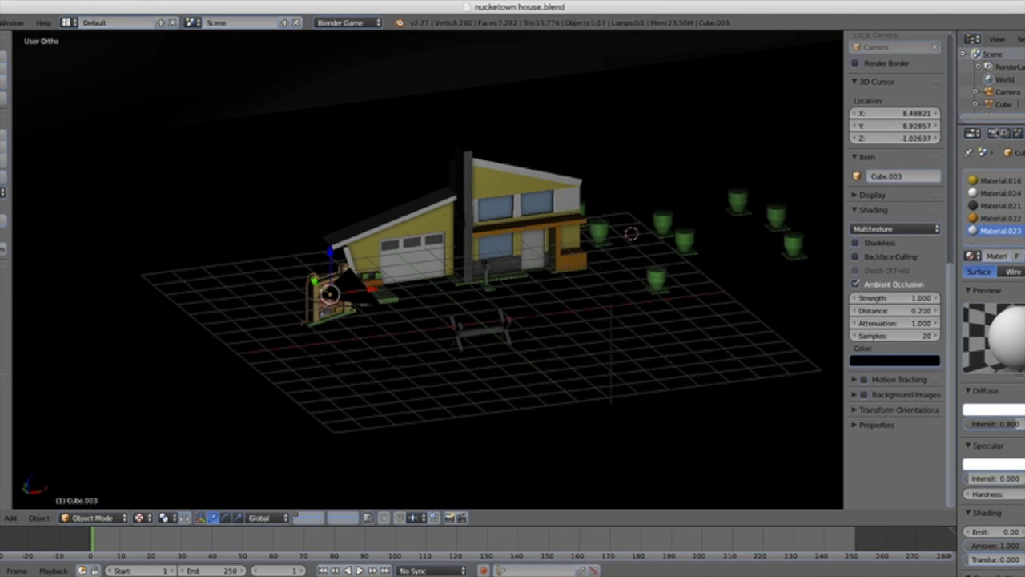
Step: Look through the Blender Game render settings, and start and stop the game preview once more
{"action": "left_click", "coordinate": [995, 133]}
{"action": "scroll", "coordinate": [1003, 342], "scroll_direction": "down", "scroll_amount": 4}
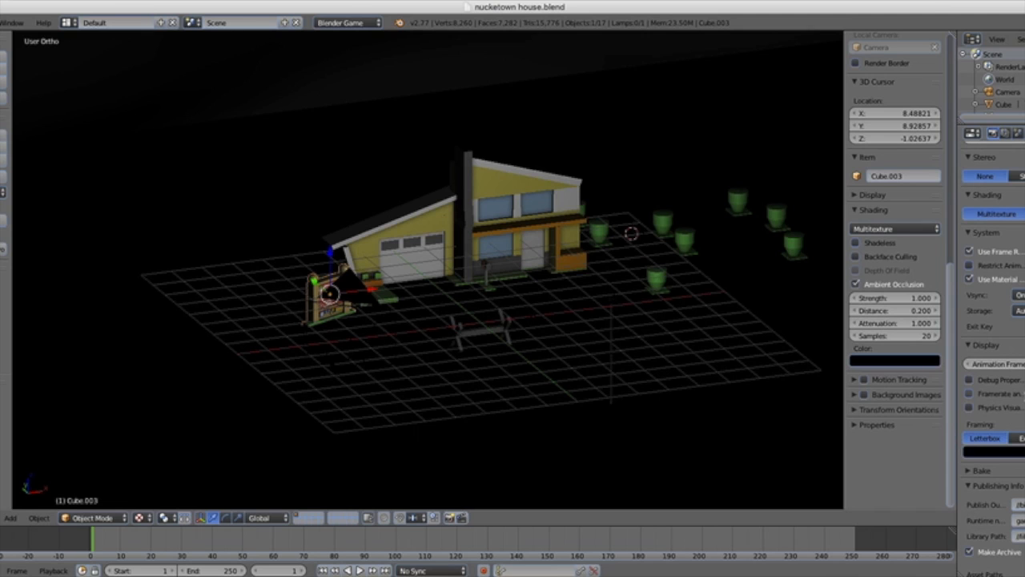
{"action": "key", "text": "p"}
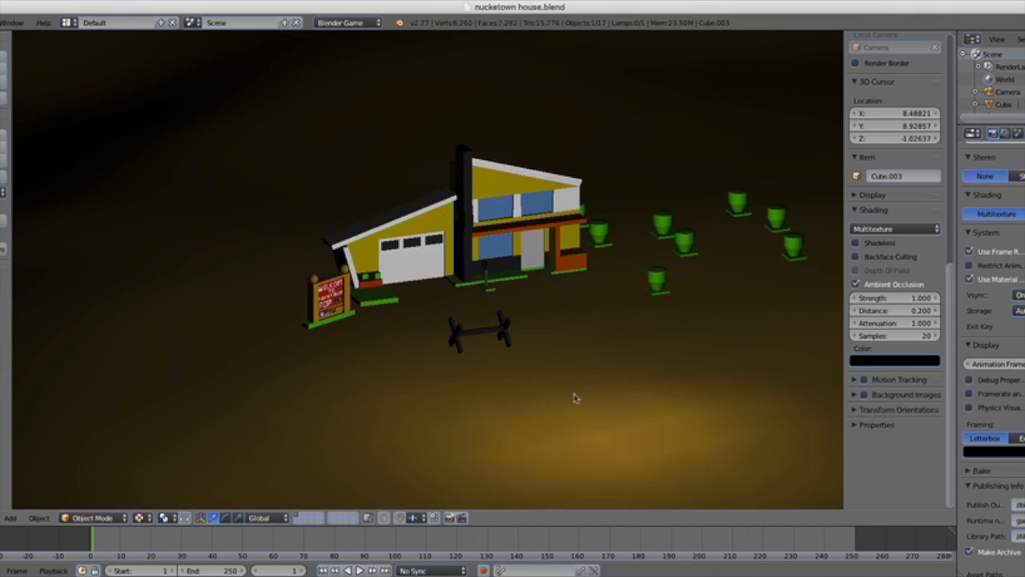
{"action": "key", "text": "Escape"}
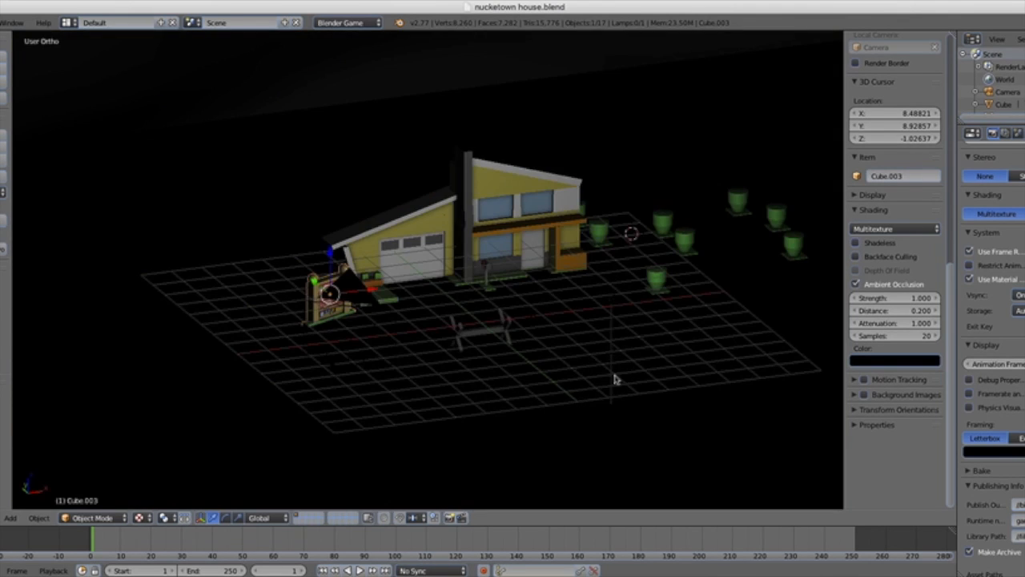
Step: Select the hemi lamp in wireframe display and set the viewport to Solid shading
{"action": "key", "text": "z"}
{"action": "right_click", "coordinate": [613, 309]}
{"action": "key", "text": "z"}
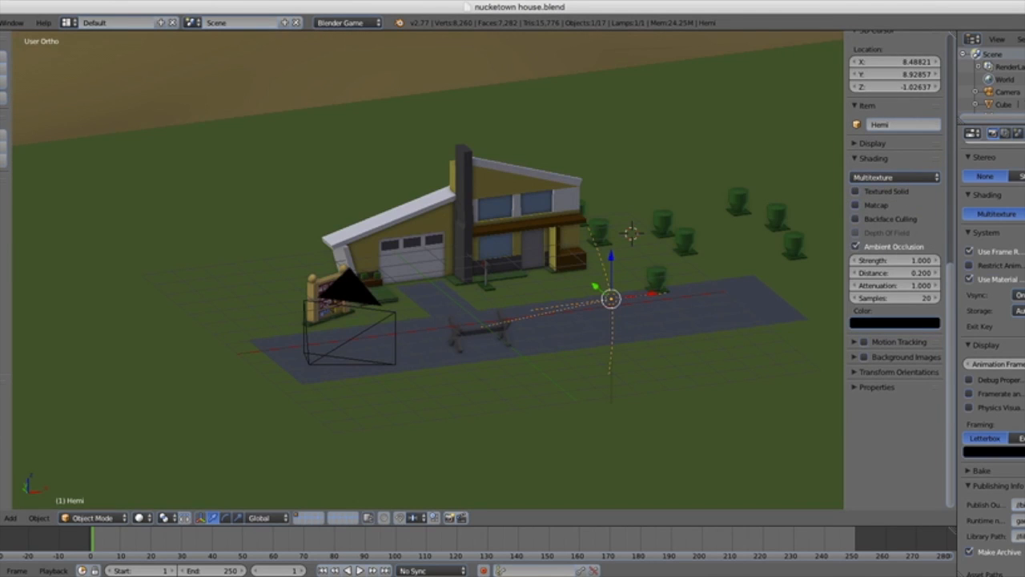
Step: Show the hemi lamp's settings, and start and stop the game preview twice
{"action": "left_click", "coordinate": [1024, 134]}
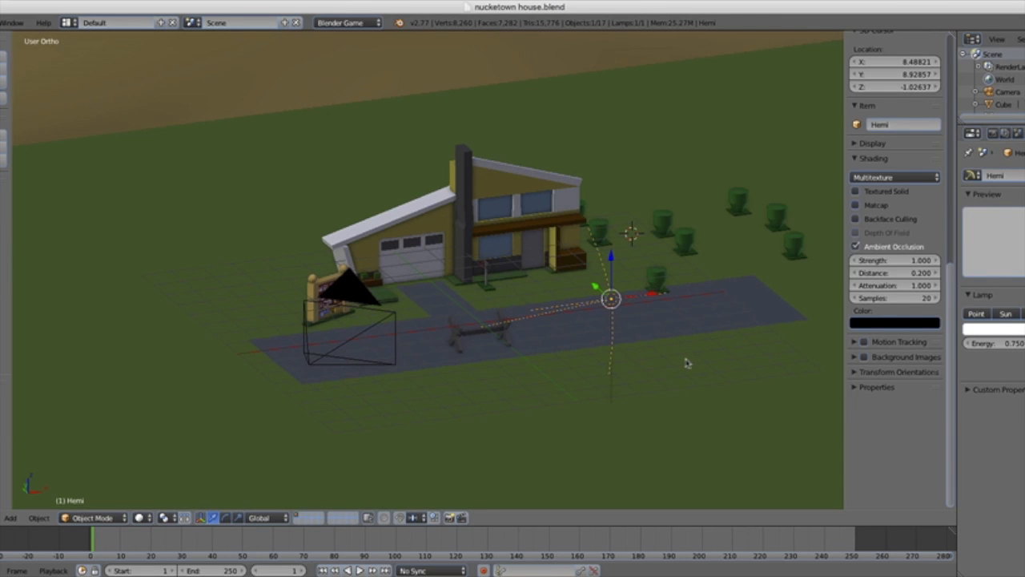
{"action": "key", "text": "p"}
{"action": "key", "text": "Escape"}
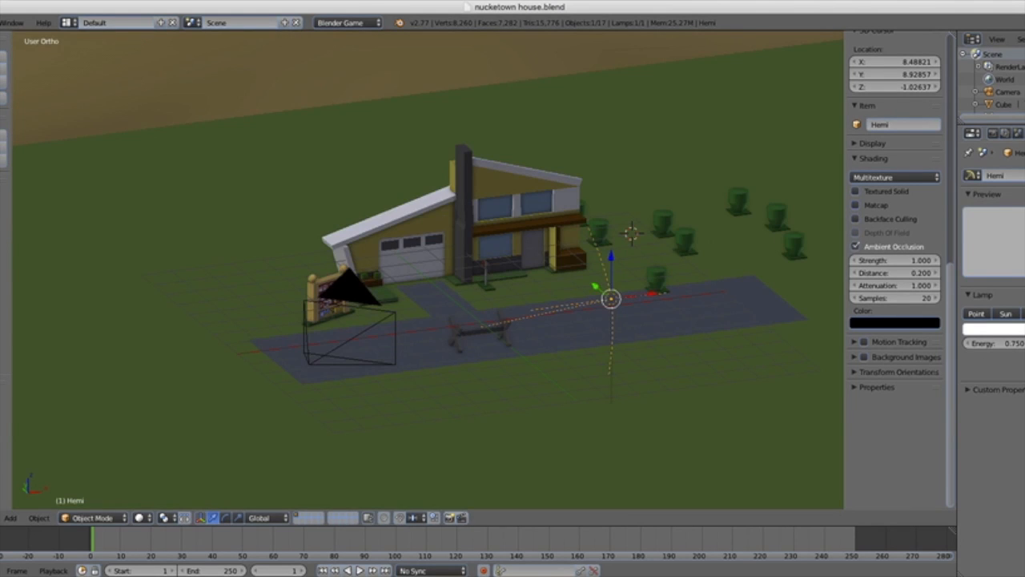
{"action": "key", "text": "p"}
{"action": "key", "text": "Escape"}
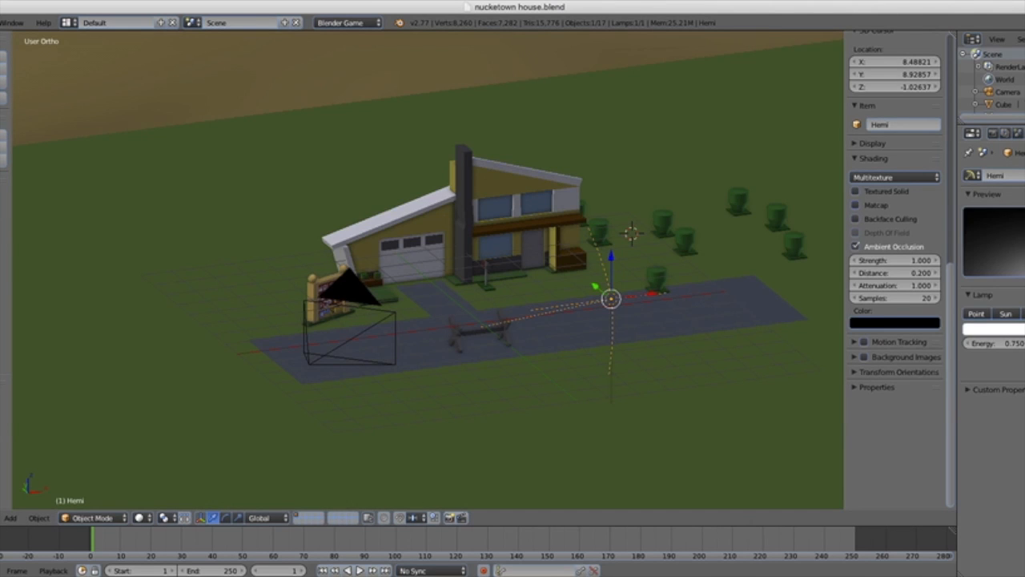
Step: Set the viewport shading to Texture and view the house scene from a higher angle
{"action": "left_click", "coordinate": [144, 518]}
{"action": "left_click", "coordinate": [160, 461]}
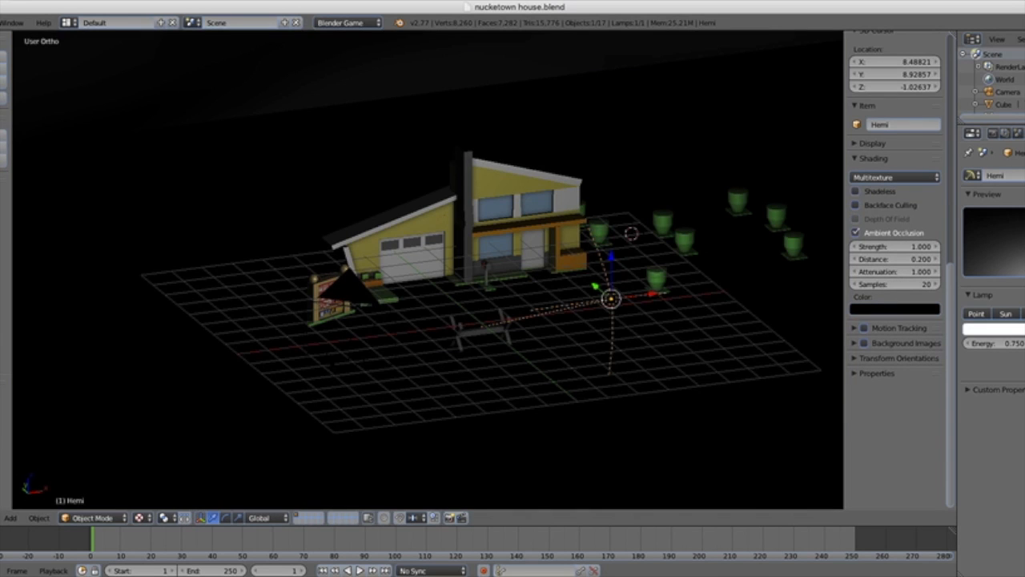
{"action": "middle_click_drag", "start_coordinate": [561, 278], "coordinate": [597, 299]}
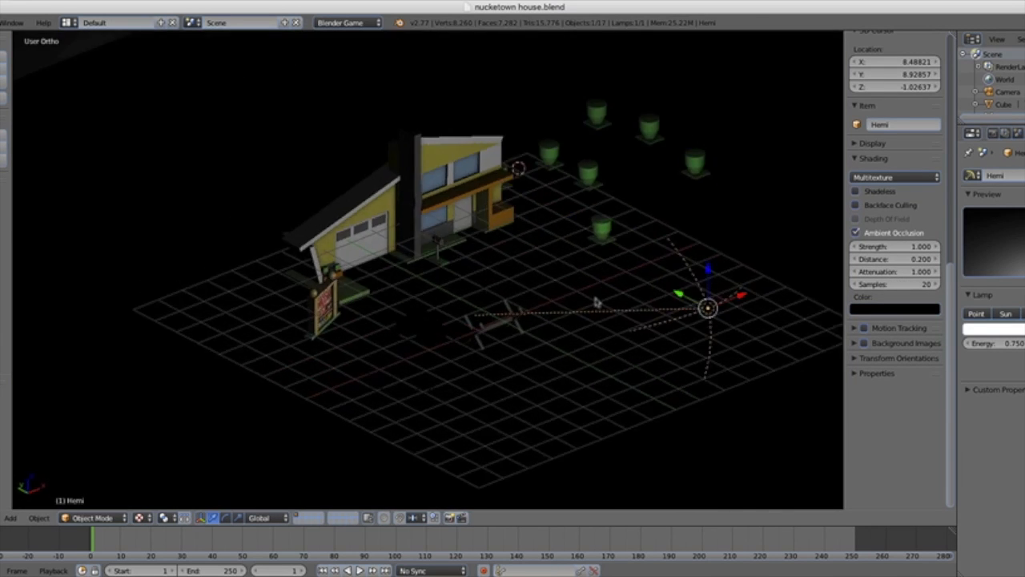
Step: Add a Solidify modifier to the large ground plane beneath the house
{"action": "scroll", "coordinate": [543, 350], "scroll_direction": "down", "scroll_amount": 6}
{"action": "right_click", "coordinate": [591, 304]}
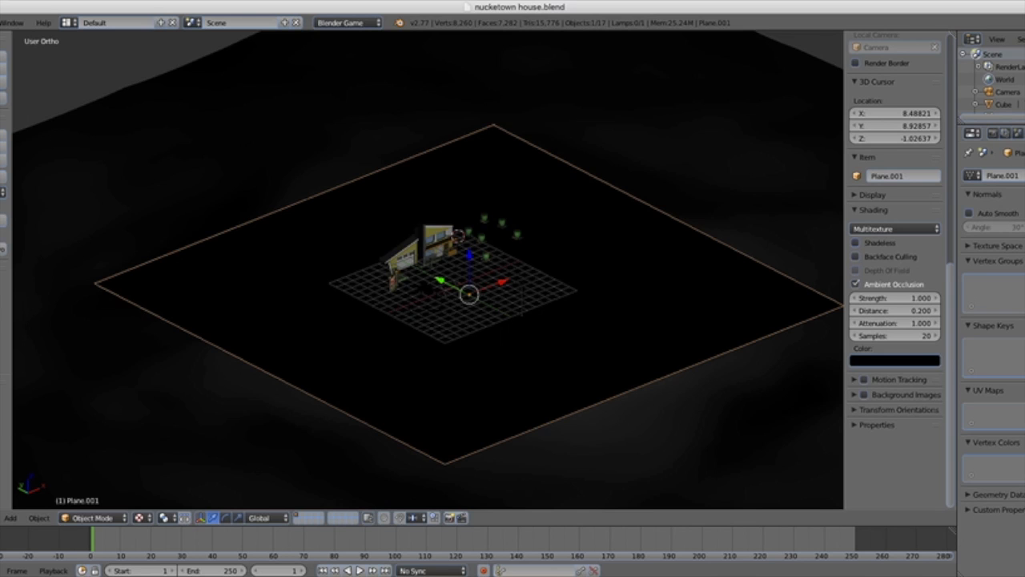
{"action": "left_click", "coordinate": [999, 152]}
{"action": "left_click", "coordinate": [993, 176]}
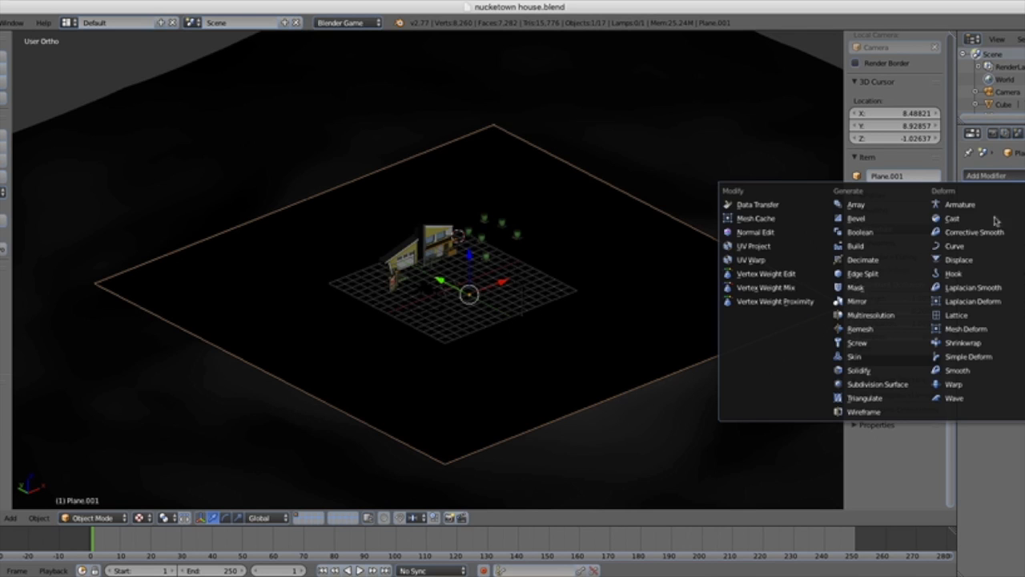
{"action": "left_click", "coordinate": [853, 371]}
{"action": "scroll", "coordinate": [841, 370], "scroll_direction": "up", "scroll_amount": 5}
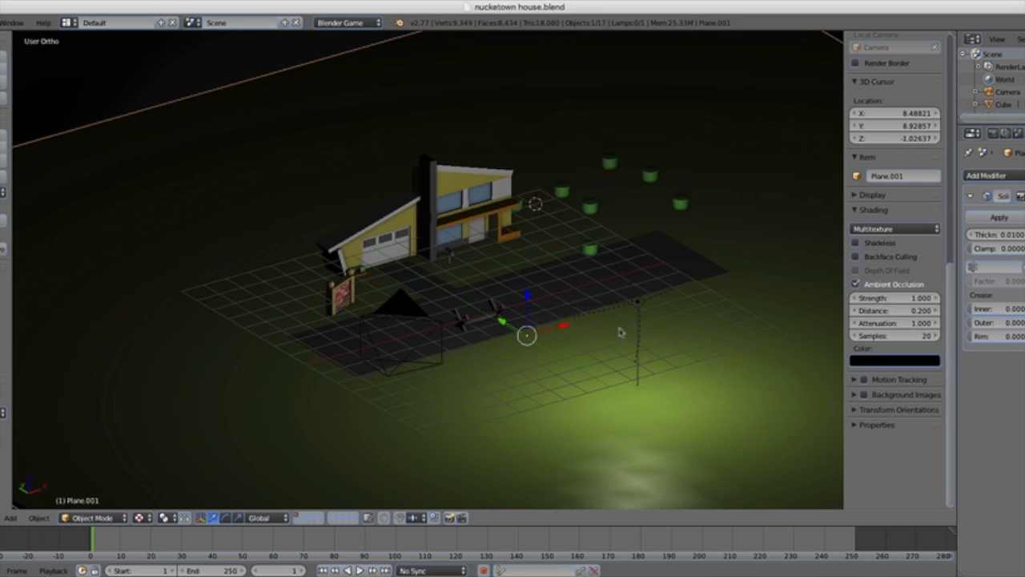
Step: Select the hemi lamp, show its lamp settings, and examine how its light falls on the house and lawn
{"action": "right_click", "coordinate": [639, 302]}
{"action": "left_click", "coordinate": [1024, 133]}
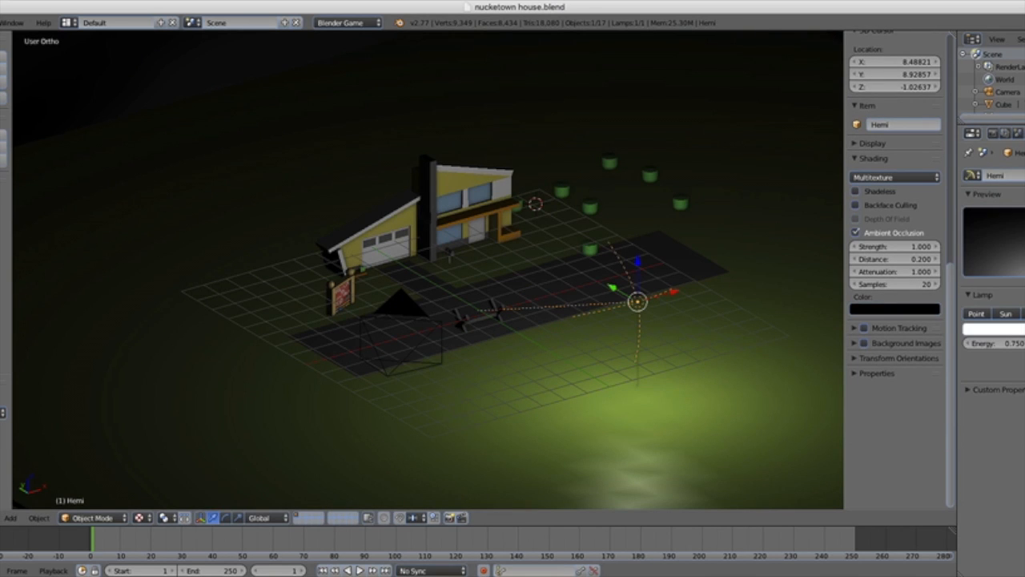
{"action": "middle_click_drag", "start_coordinate": [646, 419], "coordinate": [629, 363]}
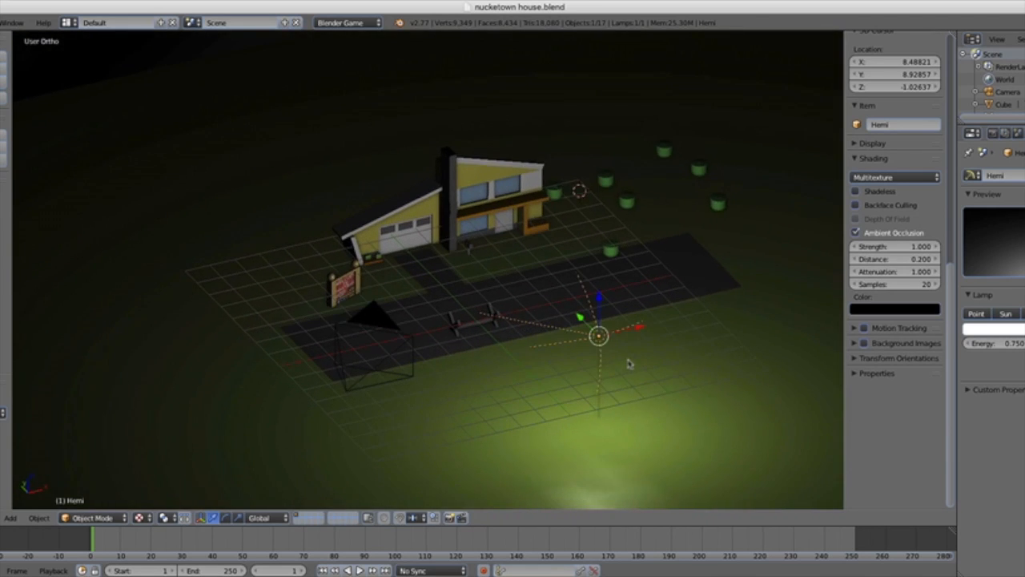
{"action": "scroll", "coordinate": [629, 363], "scroll_direction": "up", "scroll_amount": 2}
{"action": "middle_click_drag", "start_coordinate": [744, 365], "coordinate": [705, 339]}
{"action": "scroll", "coordinate": [705, 358], "scroll_direction": "down", "scroll_amount": 3}
{"action": "scroll", "coordinate": [705, 340], "scroll_direction": "up", "scroll_amount": 3}
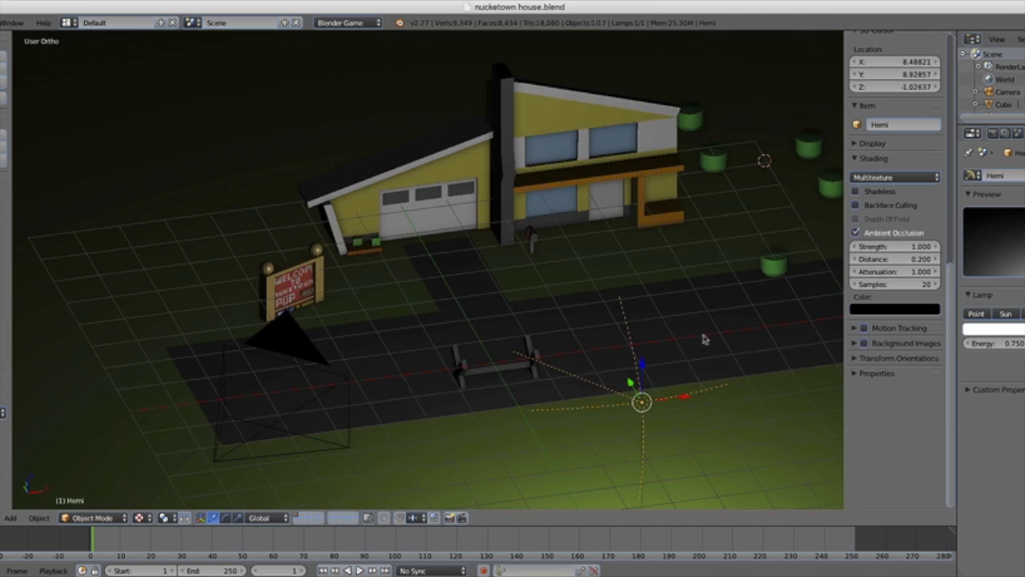
{"action": "scroll", "coordinate": [542, 332], "scroll_direction": "up", "scroll_amount": 2}
{"action": "middle_click_drag", "start_coordinate": [542, 332], "coordinate": [534, 314]}
{"action": "scroll", "coordinate": [537, 300], "scroll_direction": "up", "scroll_amount": 3}
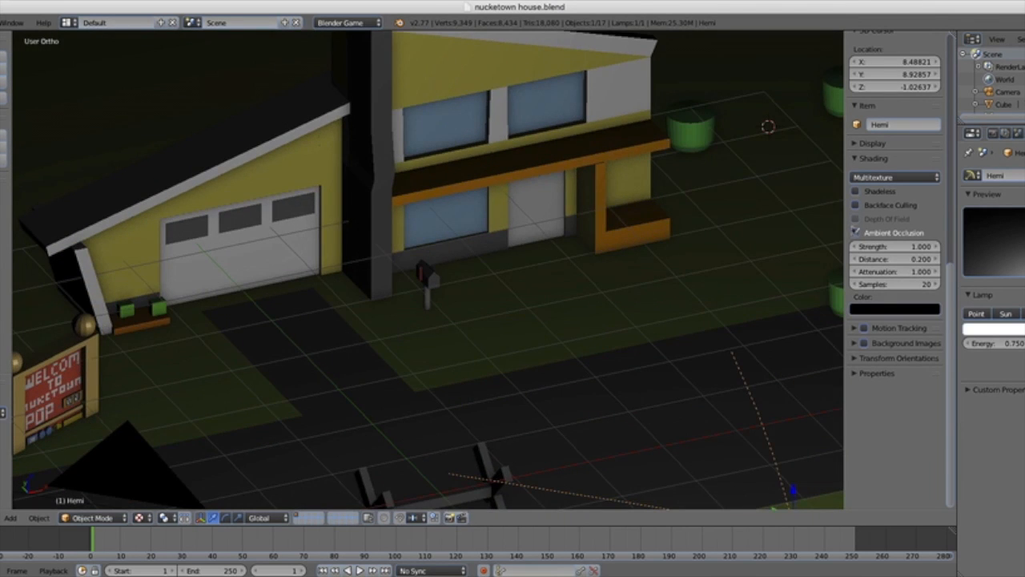
Step: Turn the viewport's ambient occlusion off and back on, and examine the shading of the house and surrounding ground
{"action": "left_click", "coordinate": [855, 232]}
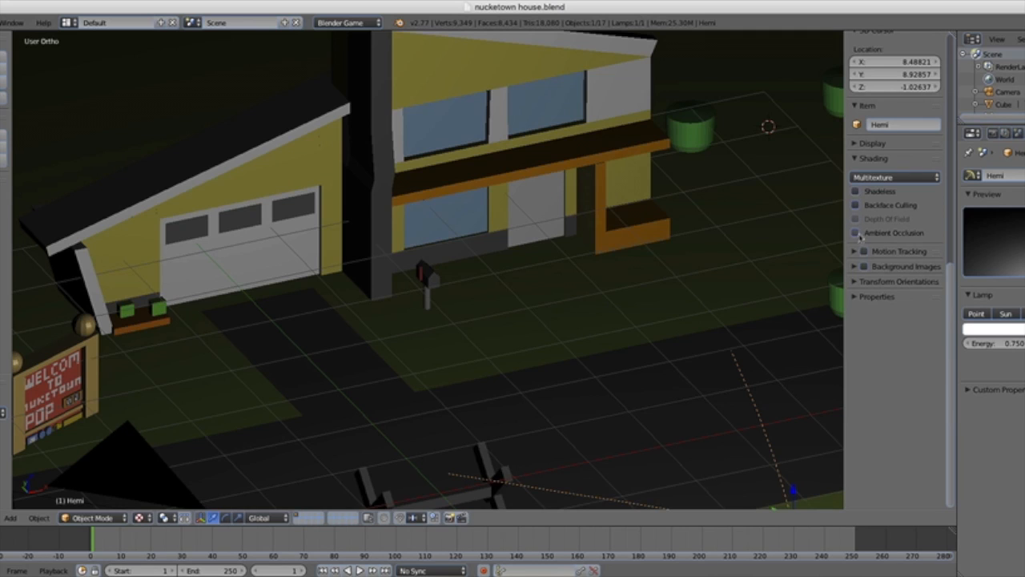
{"action": "left_click", "coordinate": [857, 234]}
{"action": "middle_click_drag", "start_coordinate": [620, 193], "coordinate": [544, 204]}
{"action": "scroll", "coordinate": [577, 217], "scroll_direction": "down", "scroll_amount": 2}
{"action": "scroll", "coordinate": [545, 221], "scroll_direction": "up", "scroll_amount": 4}
{"action": "scroll", "coordinate": [513, 230], "scroll_direction": "down", "scroll_amount": 3}
{"action": "scroll", "coordinate": [515, 213], "scroll_direction": "down", "scroll_amount": 2}
{"action": "scroll", "coordinate": [521, 201], "scroll_direction": "up", "scroll_amount": 3}
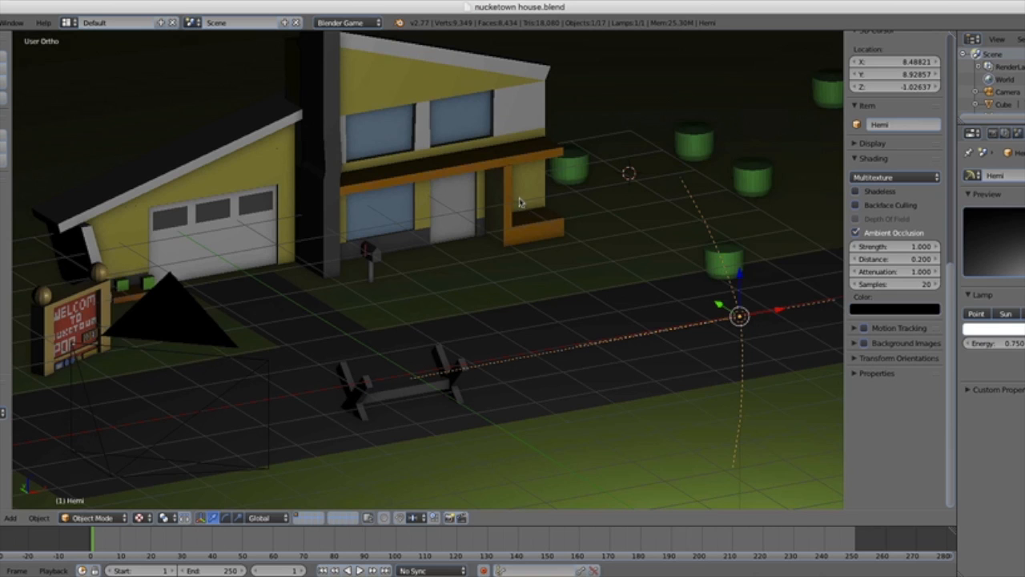
{"action": "scroll", "coordinate": [513, 216], "scroll_direction": "down", "scroll_amount": 5}
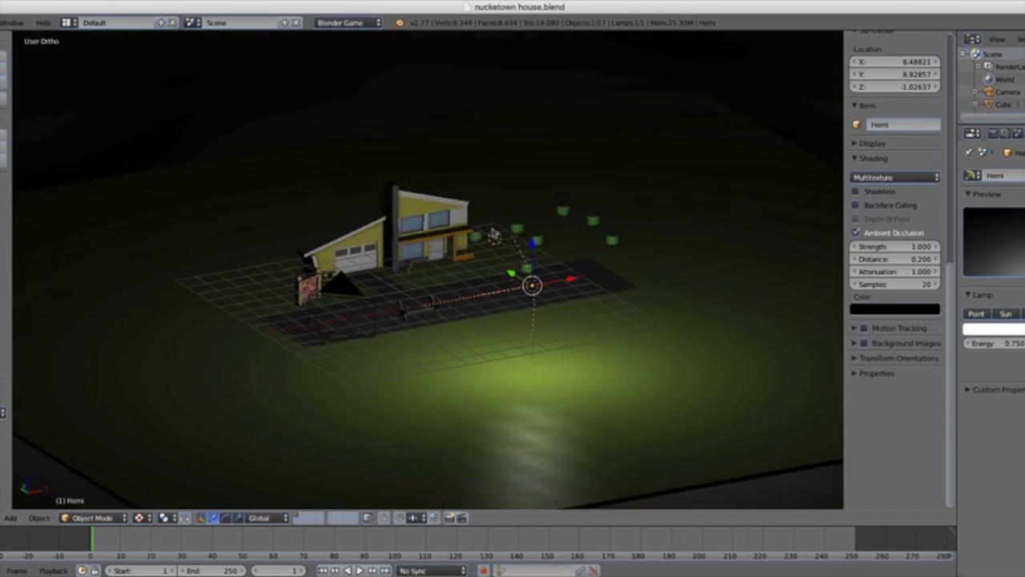
{"action": "scroll", "coordinate": [494, 233], "scroll_direction": "down", "scroll_amount": 2}
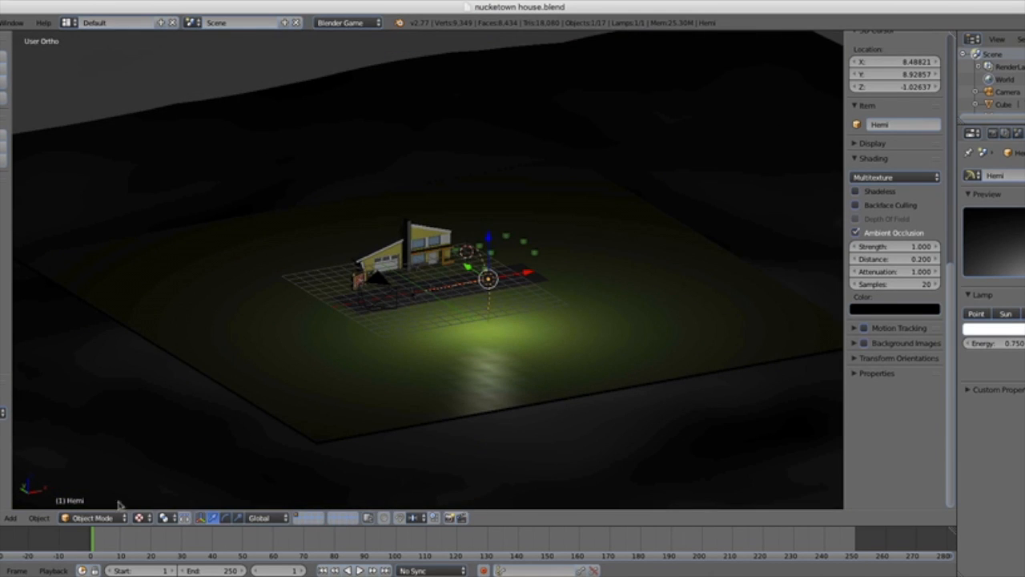
Step: Set the viewport shading to Solid and view the house and ground from close up and from above
{"action": "left_click", "coordinate": [141, 517]}
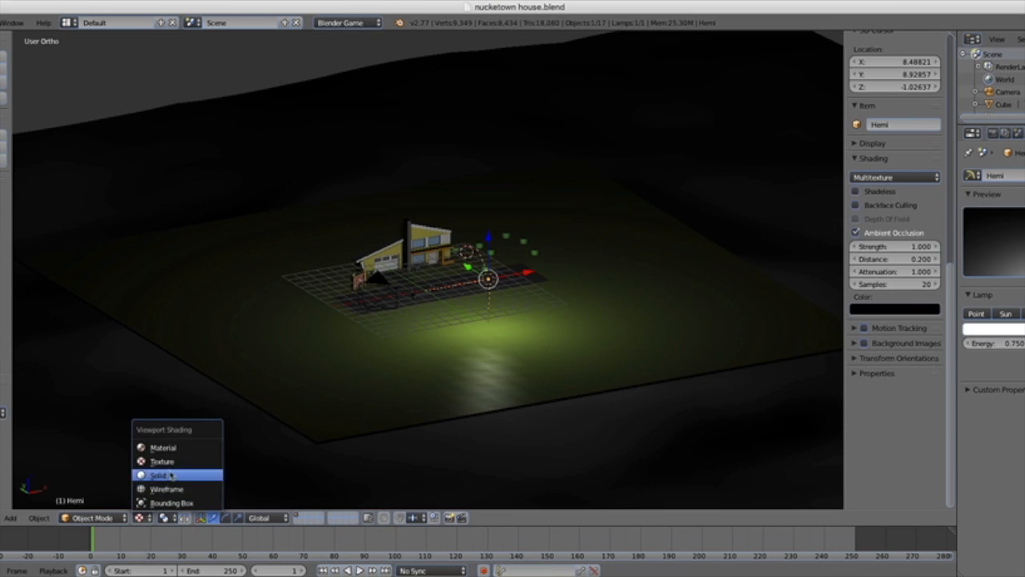
{"action": "left_click", "coordinate": [156, 475]}
{"action": "scroll", "coordinate": [457, 361], "scroll_direction": "up", "scroll_amount": 5}
{"action": "scroll", "coordinate": [454, 380], "scroll_direction": "up", "scroll_amount": 2}
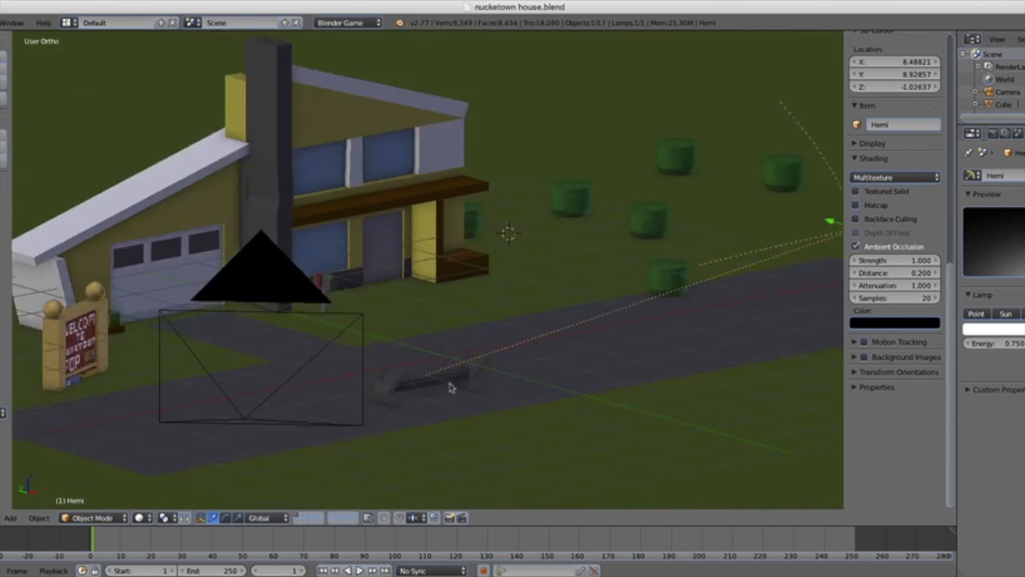
{"action": "scroll", "coordinate": [445, 386], "scroll_direction": "down", "scroll_amount": 6}
{"action": "scroll", "coordinate": [424, 381], "scroll_direction": "up", "scroll_amount": 2}
{"action": "middle_click_drag", "start_coordinate": [424, 381], "coordinate": [458, 400]}
{"action": "scroll", "coordinate": [547, 325], "scroll_direction": "down", "scroll_amount": 3}
{"action": "middle_click_drag", "start_coordinate": [560, 334], "coordinate": [582, 345]}
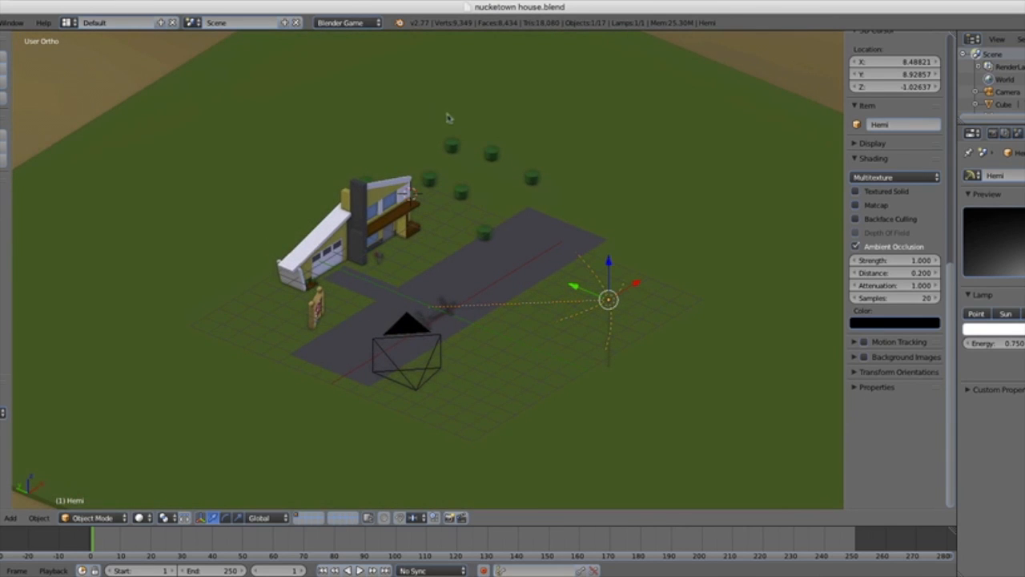
{"action": "scroll", "coordinate": [453, 138], "scroll_direction": "down", "scroll_amount": 2}
Step: Change the render engine to Cycles Render and view the house through the camera
{"action": "left_click", "coordinate": [348, 23]}
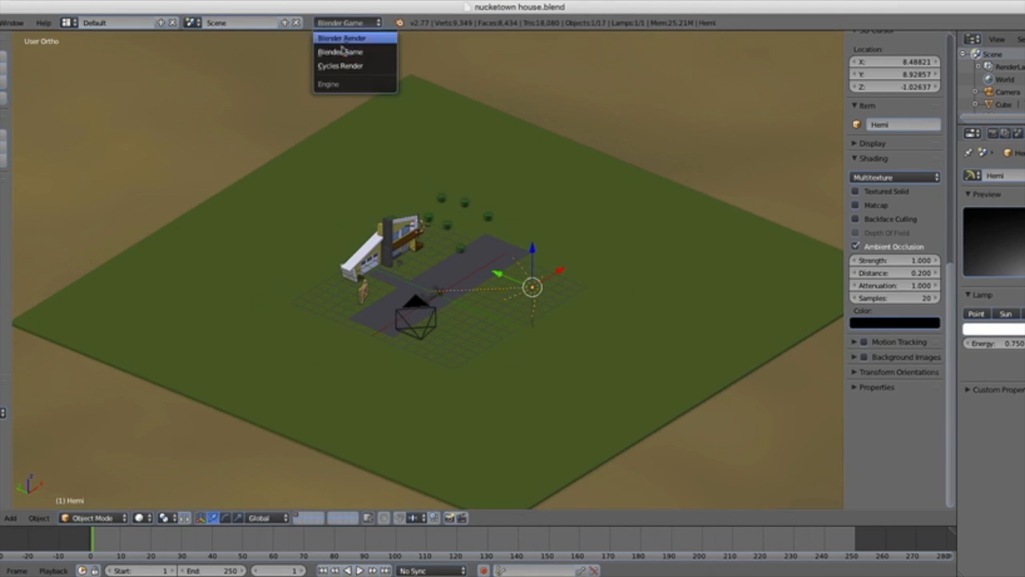
{"action": "left_click", "coordinate": [353, 64]}
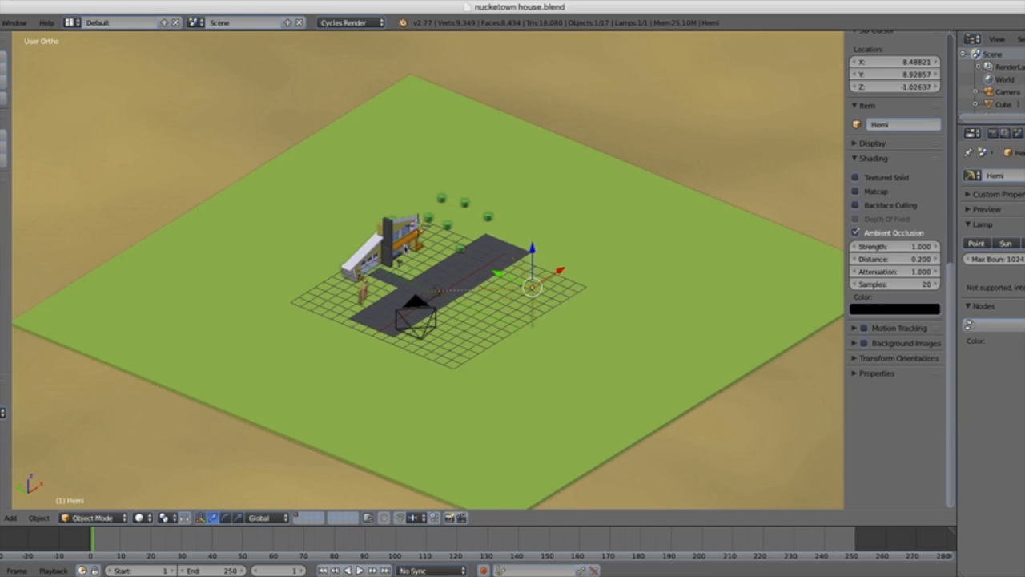
{"action": "key", "text": "KP_0"}
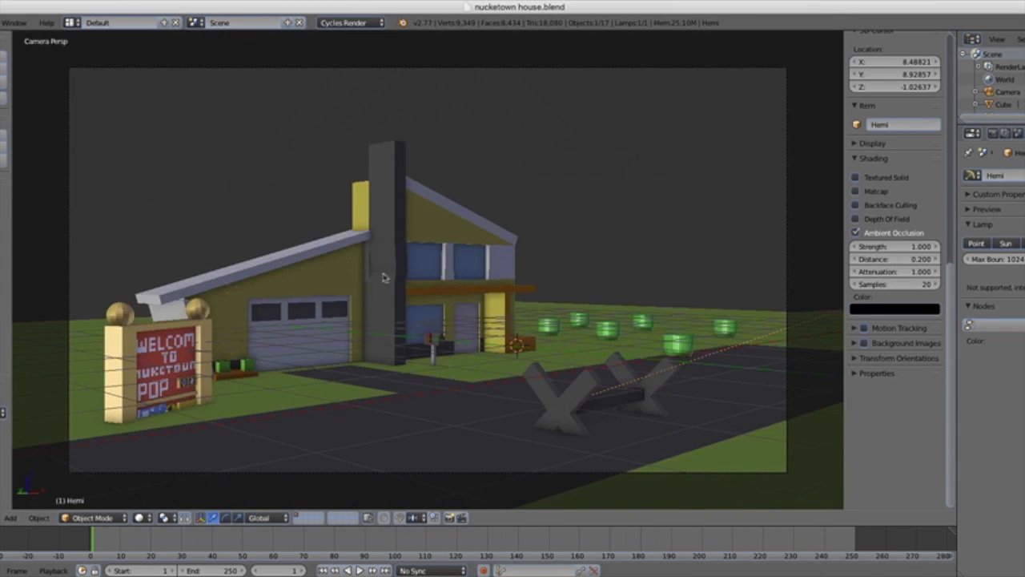
{"action": "scroll", "coordinate": [383, 277], "scroll_direction": "up", "scroll_amount": 2}
{"action": "scroll", "coordinate": [551, 286], "scroll_direction": "down", "scroll_amount": 3}
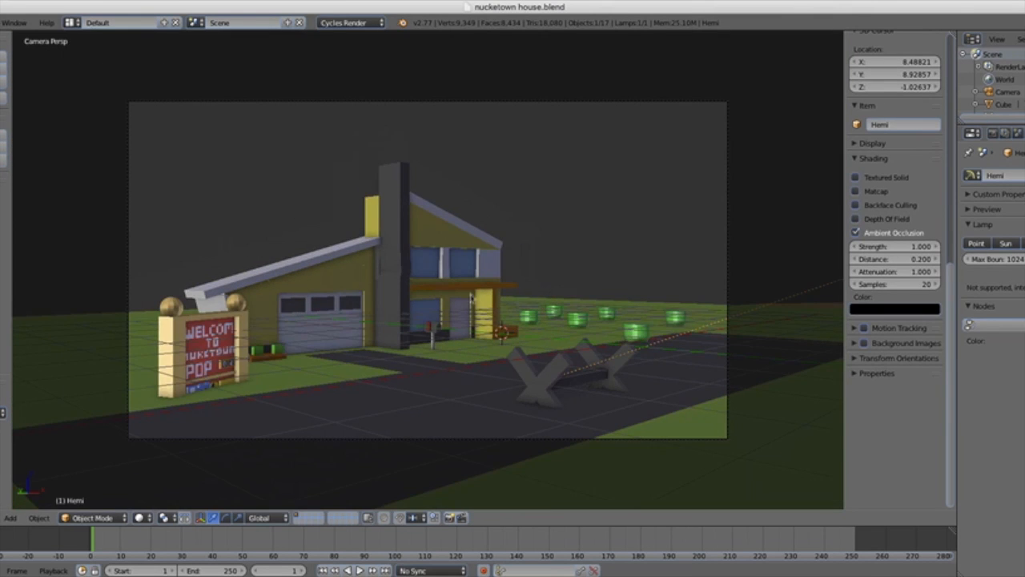
{"action": "scroll", "coordinate": [451, 291], "scroll_direction": "up", "scroll_amount": 2}
Step: Select the large ground plane and remove its Solidify modifier
{"action": "middle_click_drag", "start_coordinate": [453, 287], "coordinate": [488, 369]}
{"action": "scroll", "coordinate": [488, 369], "scroll_direction": "down", "scroll_amount": 2}
{"action": "right_click", "coordinate": [560, 381]}
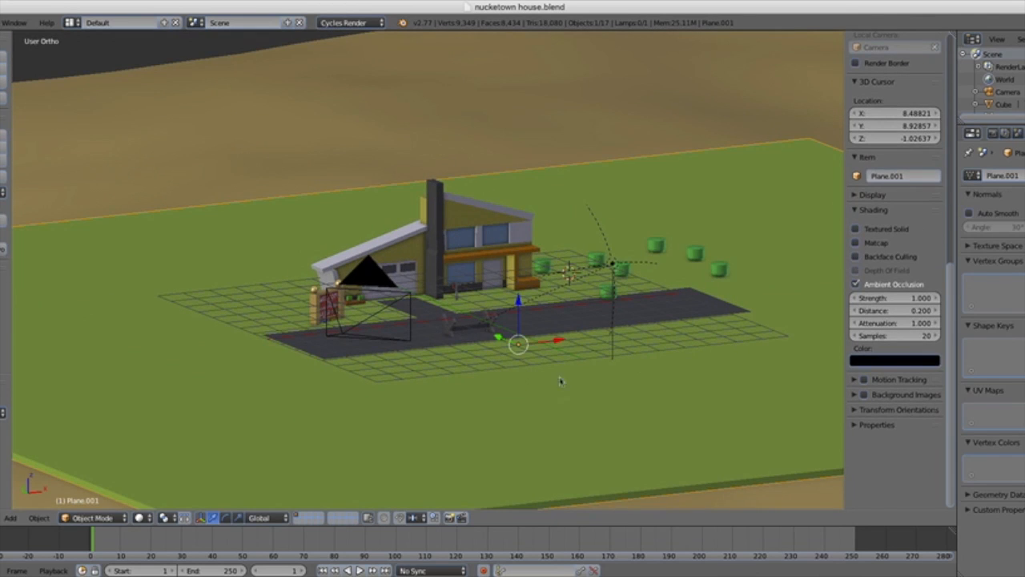
{"action": "left_click", "coordinate": [1024, 134]}
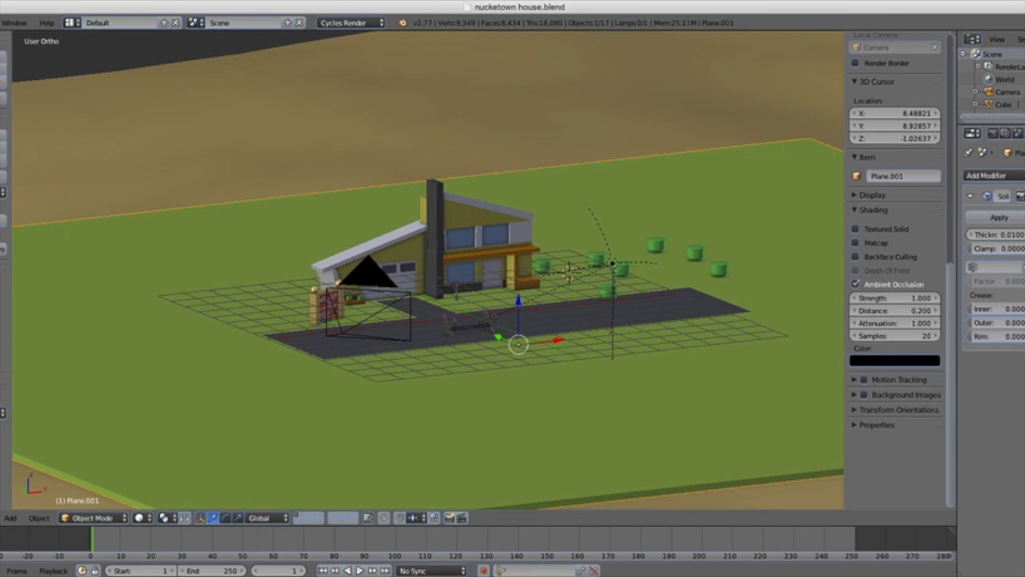
{"action": "scroll", "coordinate": [625, 221], "scroll_direction": "up", "scroll_amount": 3}
{"action": "scroll", "coordinate": [583, 221], "scroll_direction": "up", "scroll_amount": 2}
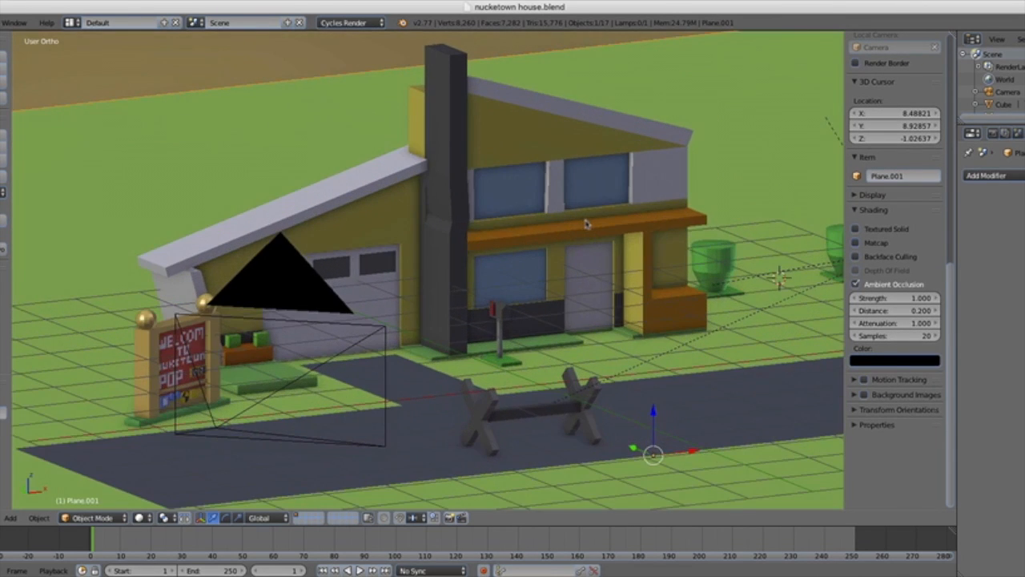
Step: Select the welcome sign, switch the selection to the hemi lamp, and look through the lamp's Cycles settings
{"action": "middle_click_drag", "start_coordinate": [584, 222], "coordinate": [553, 244]}
{"action": "scroll", "coordinate": [555, 245], "scroll_direction": "down", "scroll_amount": 2}
{"action": "right_click", "coordinate": [270, 336]}
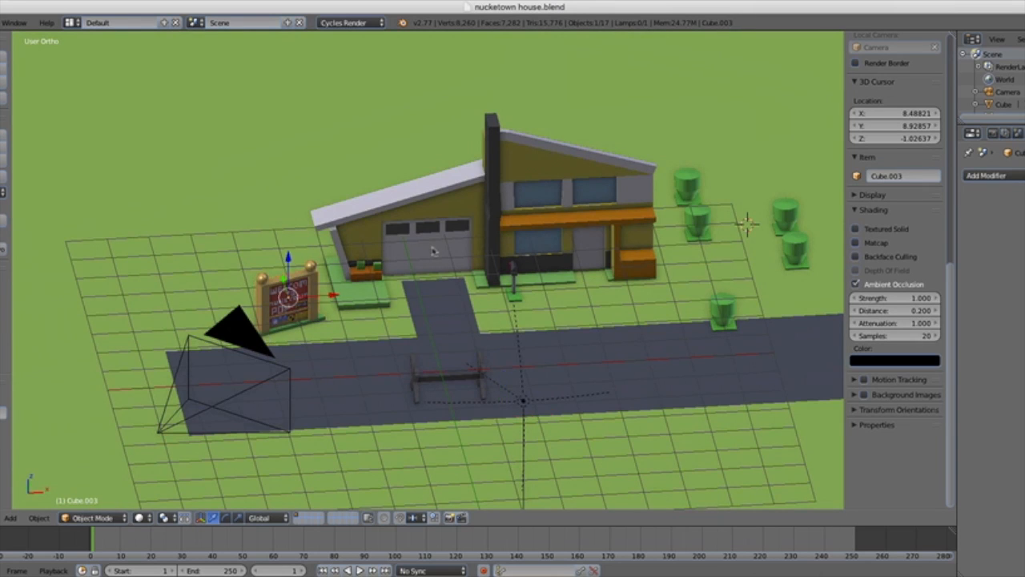
{"action": "scroll", "coordinate": [481, 340], "scroll_direction": "down", "scroll_amount": 2}
{"action": "right_click", "coordinate": [497, 368]}
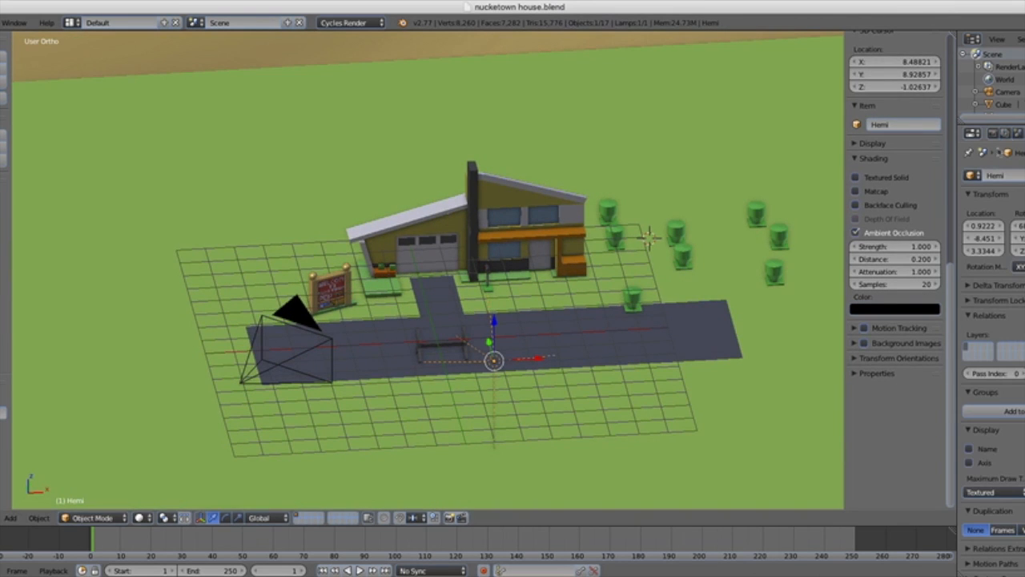
{"action": "left_click", "coordinate": [1024, 134]}
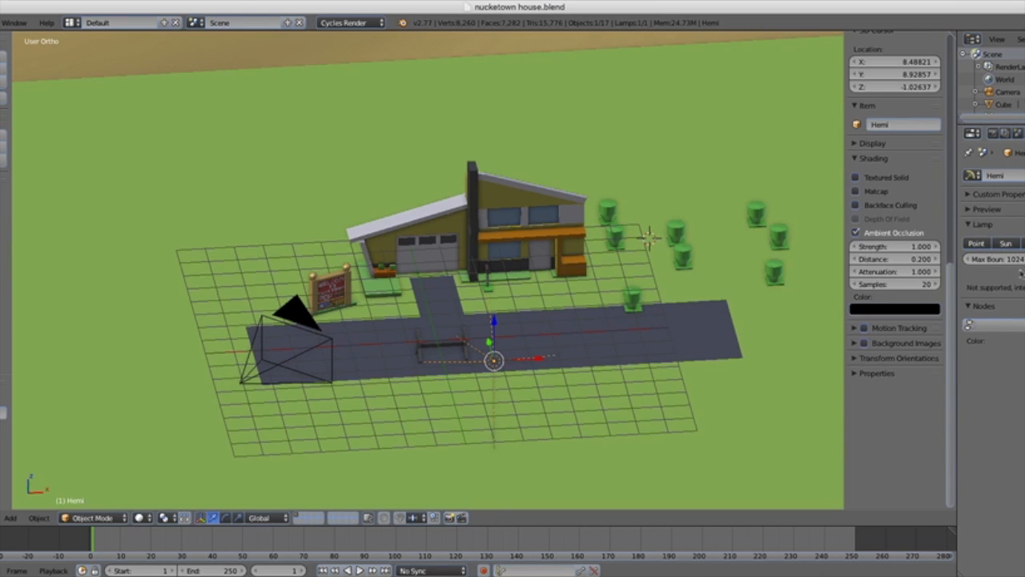
{"action": "left_click", "coordinate": [969, 213]}
{"action": "left_click", "coordinate": [970, 212]}
{"action": "left_click", "coordinate": [969, 196]}
{"action": "left_click", "coordinate": [970, 196]}
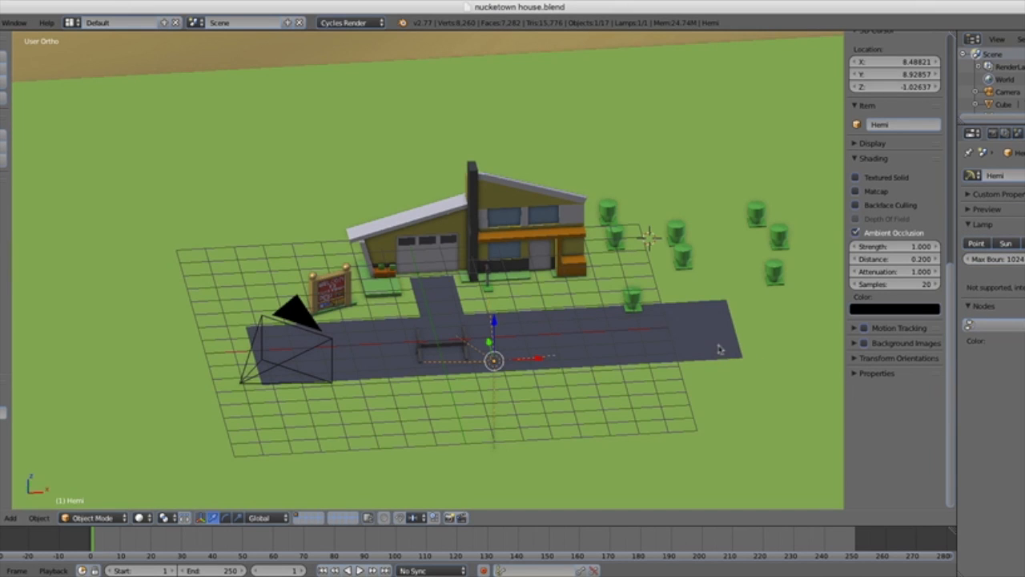
Step: Examine the whole scene through the camera, from overview angles and close up at the house front
{"action": "middle_click_drag", "start_coordinate": [659, 350], "coordinate": [688, 332]}
{"action": "key", "text": "KP_0"}
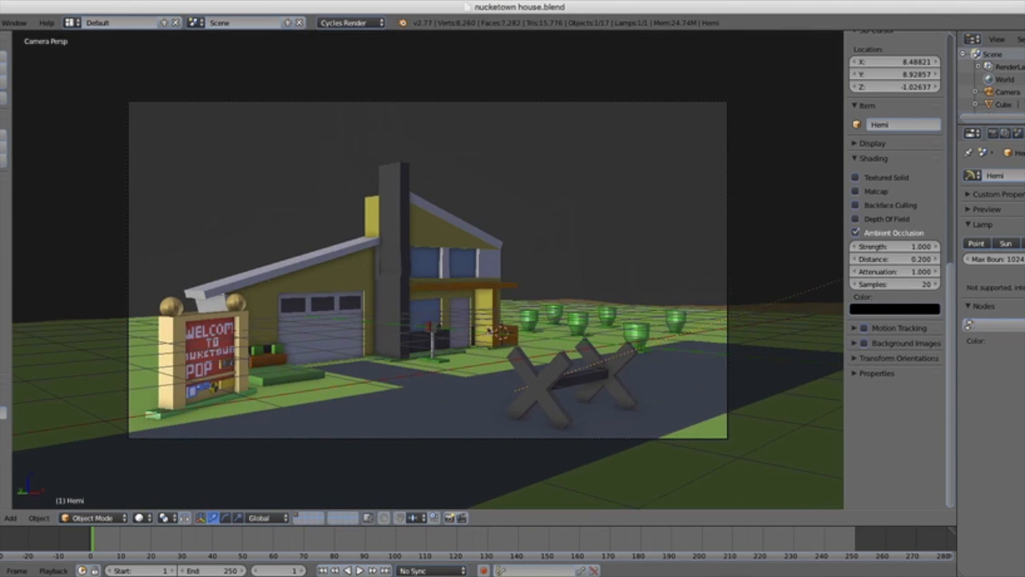
{"action": "scroll", "coordinate": [487, 328], "scroll_direction": "up", "scroll_amount": 2}
{"action": "middle_click_drag", "start_coordinate": [482, 326], "coordinate": [446, 342]}
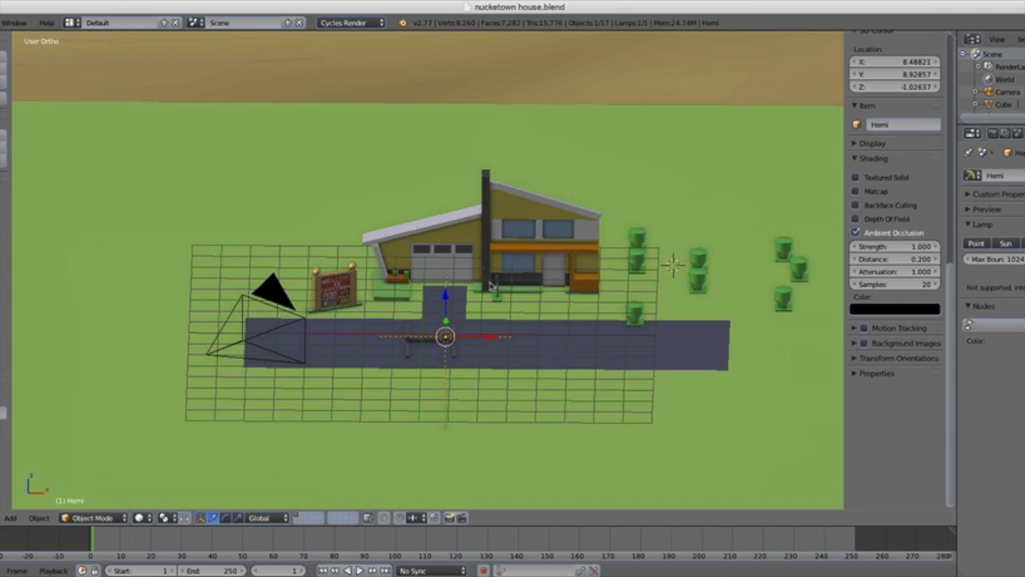
{"action": "mouse_move", "coordinate": [484, 284]}
{"action": "middle_mouse_down"}
{"action": "mouse_move", "coordinate": [526, 293]}
{"action": "mouse_move", "coordinate": [461, 241]}
{"action": "mouse_move", "coordinate": [497, 293]}
{"action": "middle_mouse_up"}
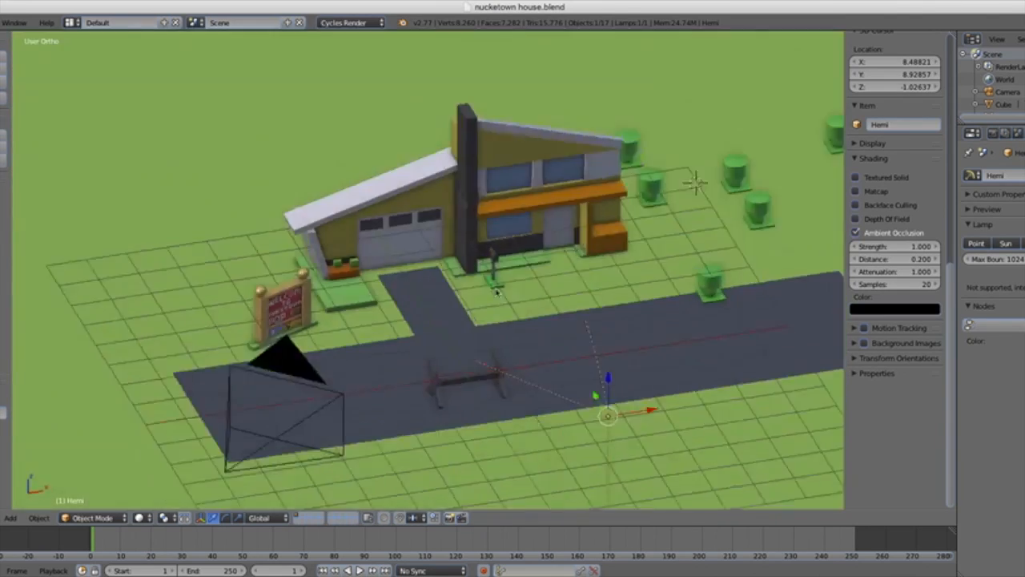
{"action": "scroll", "coordinate": [496, 292], "scroll_direction": "down", "scroll_amount": 4}
{"action": "key", "text": "KP_0"}
{"action": "middle_click_drag", "start_coordinate": [506, 304], "coordinate": [476, 324]}
{"action": "scroll", "coordinate": [478, 303], "scroll_direction": "down", "scroll_amount": 2}
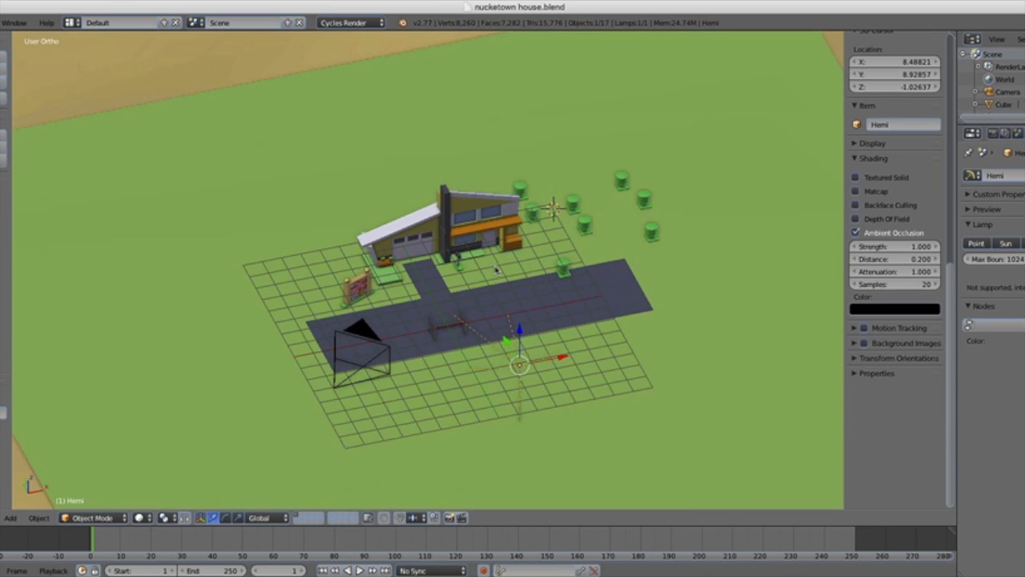
{"action": "middle_click_drag", "start_coordinate": [439, 259], "coordinate": [475, 222]}
{"action": "scroll", "coordinate": [476, 222], "scroll_direction": "up", "scroll_amount": 8}
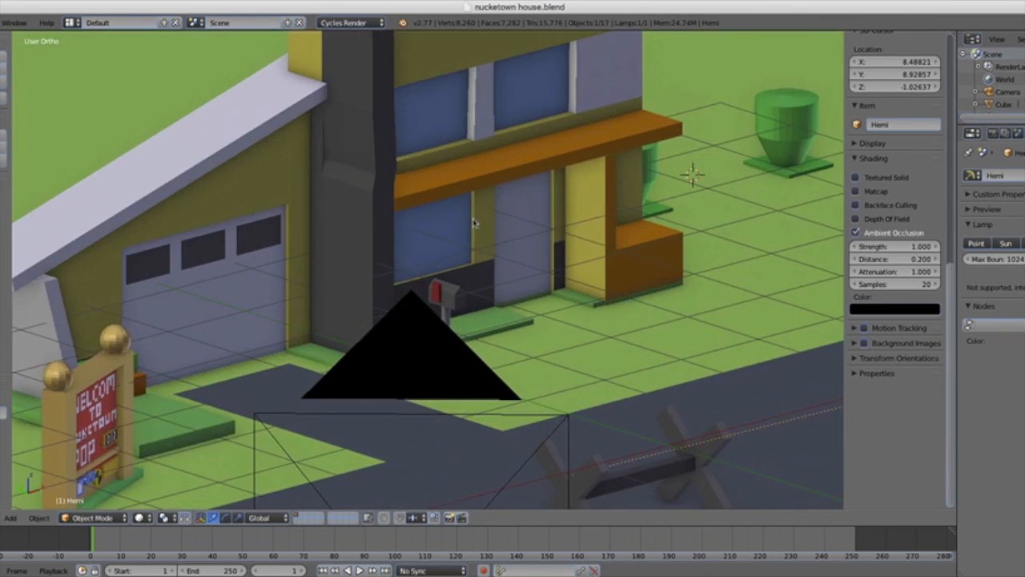
Step: Inspect the scene from overview and close up, selecting the camera and then the hemi lamp again
{"action": "scroll", "coordinate": [484, 222], "scroll_direction": "down", "scroll_amount": 4}
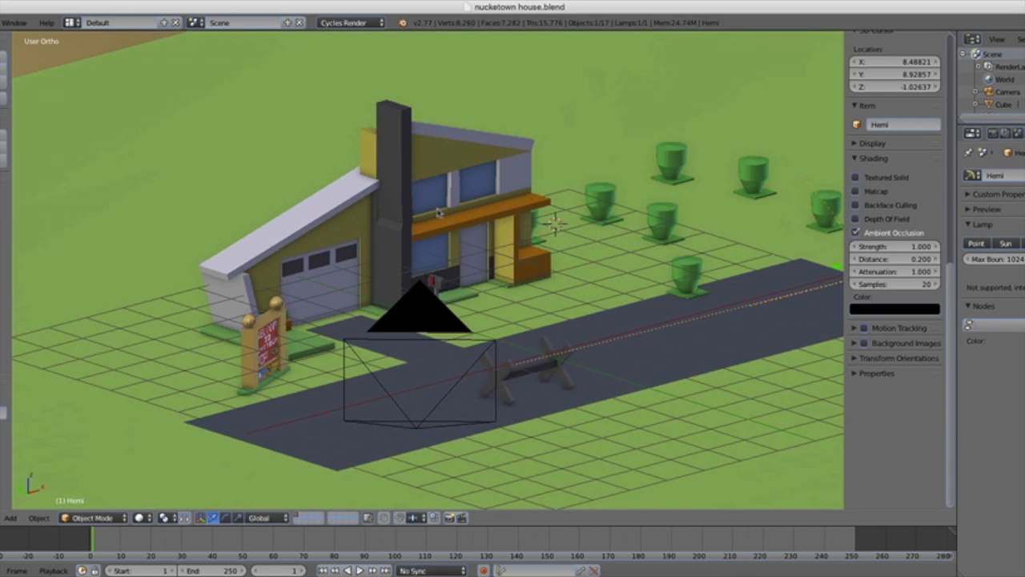
{"action": "scroll", "coordinate": [422, 206], "scroll_direction": "down", "scroll_amount": 4}
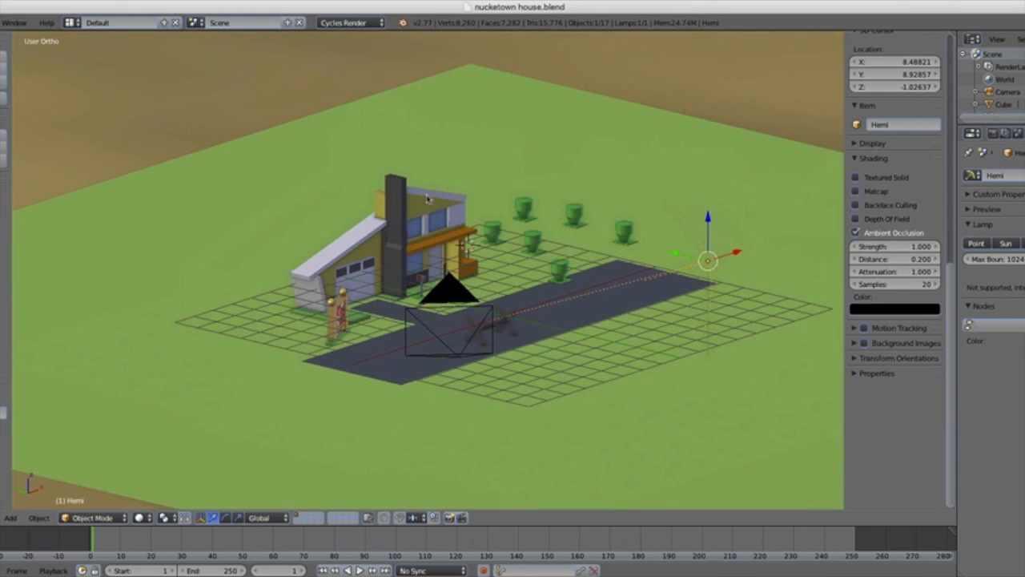
{"action": "scroll", "coordinate": [428, 199], "scroll_direction": "up", "scroll_amount": 10}
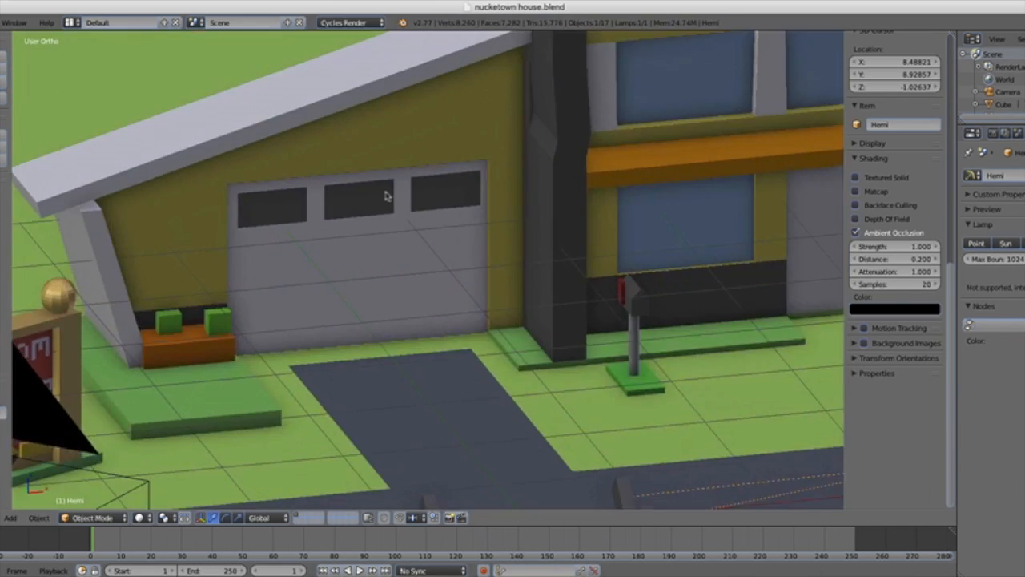
{"action": "scroll", "coordinate": [384, 194], "scroll_direction": "down", "scroll_amount": 8}
{"action": "right_click", "coordinate": [381, 402]}
{"action": "scroll", "coordinate": [404, 320], "scroll_direction": "down", "scroll_amount": 2}
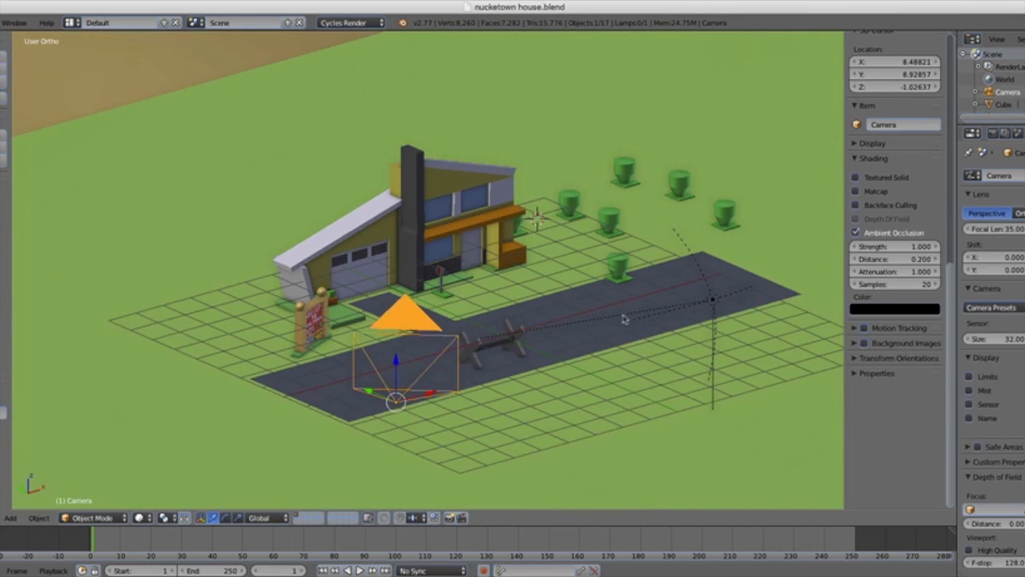
{"action": "right_click", "coordinate": [711, 301]}
{"action": "middle_click_drag", "start_coordinate": [711, 302], "coordinate": [491, 246]}
{"action": "middle_click_drag", "start_coordinate": [362, 245], "coordinate": [377, 229]}
Step: View the house through the camera and preview it with Rendered viewport shading
{"action": "key", "text": "KP_5"}
{"action": "key", "text": "KP_0"}
{"action": "left_click", "coordinate": [138, 517]}
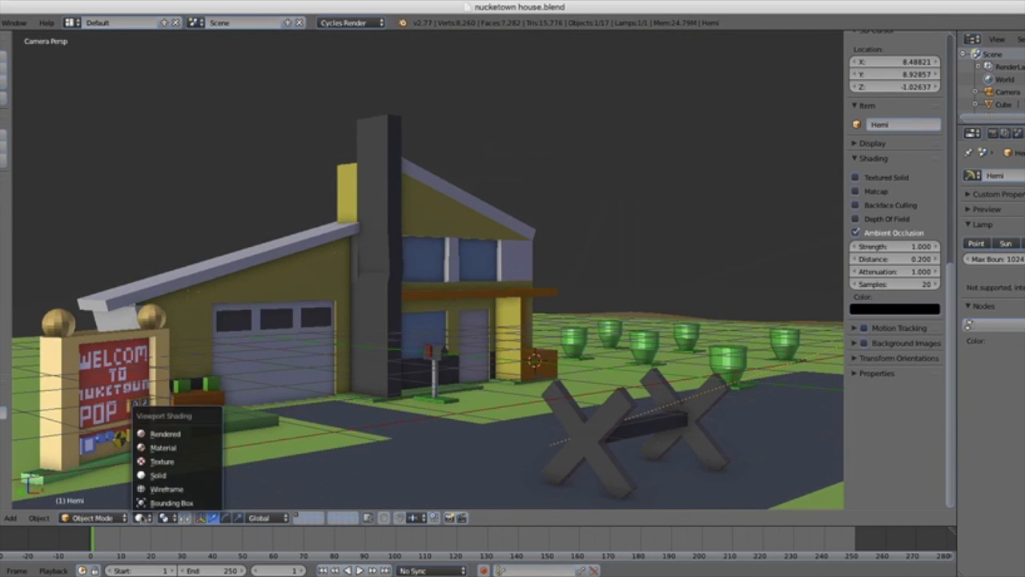
{"action": "left_click", "coordinate": [172, 430]}
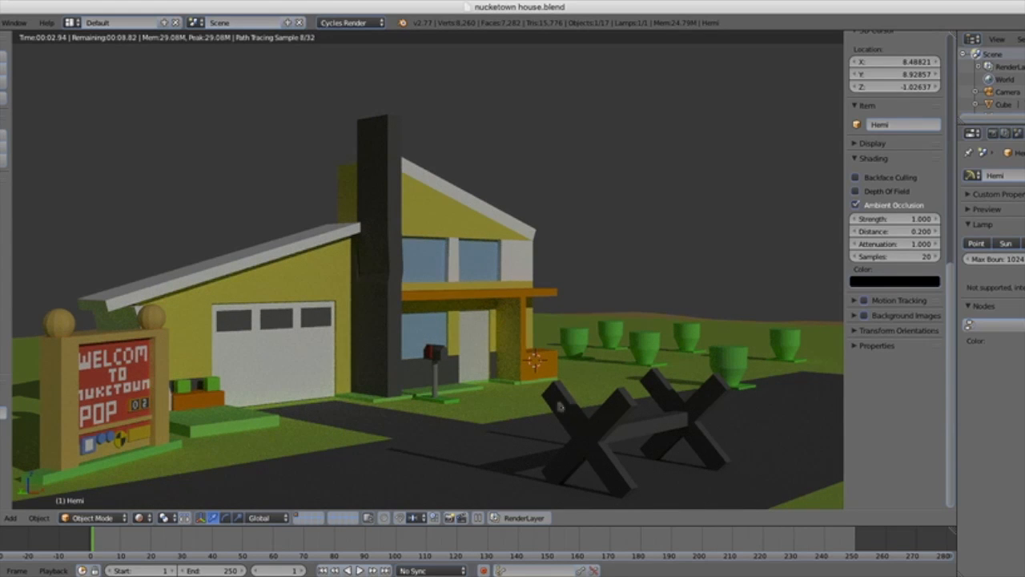
Step: Return to Solid shading and move the hemi lamp across the scene to behind the house
{"action": "left_click", "coordinate": [139, 518]}
{"action": "left_click", "coordinate": [160, 476]}
{"action": "mouse_move", "coordinate": [322, 453]}
{"action": "middle_mouse_down"}
{"action": "mouse_move", "coordinate": [358, 471]}
{"action": "mouse_move", "coordinate": [452, 478]}
{"action": "mouse_move", "coordinate": [512, 459]}
{"action": "middle_mouse_up"}
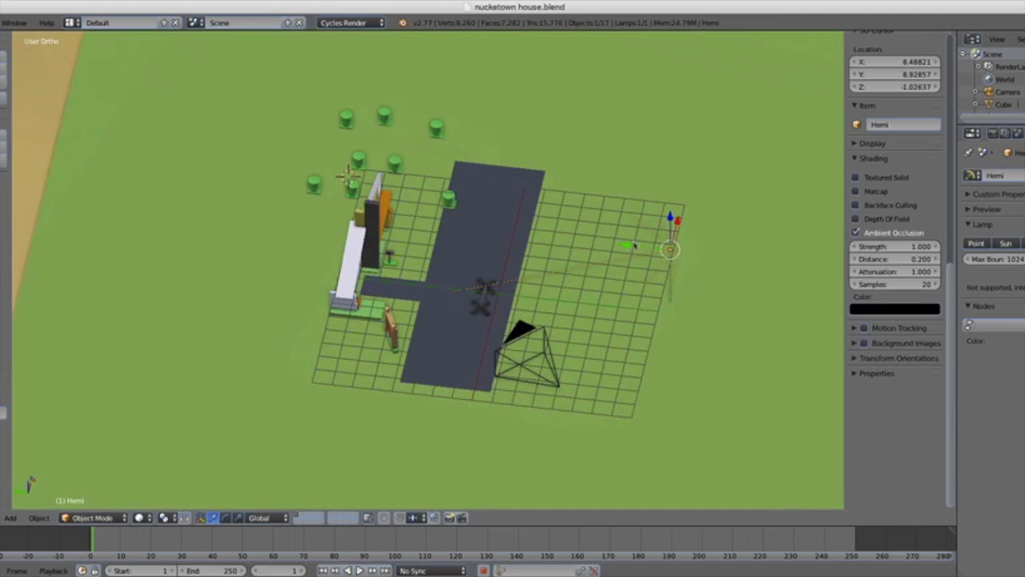
{"action": "key", "text": "g"}
{"action": "left_click", "coordinate": [190, 205]}
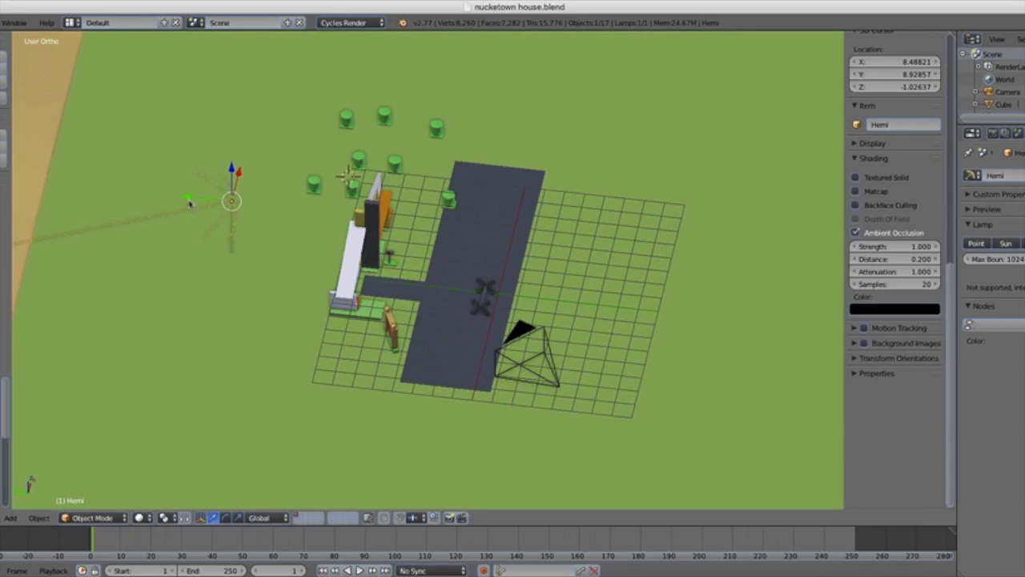
Step: Rotate the hemi lamp about the X axis so that it points from behind the house toward the road
{"action": "key", "text": "r"}
{"action": "key", "text": "x"}
{"action": "key", "text": "x"}
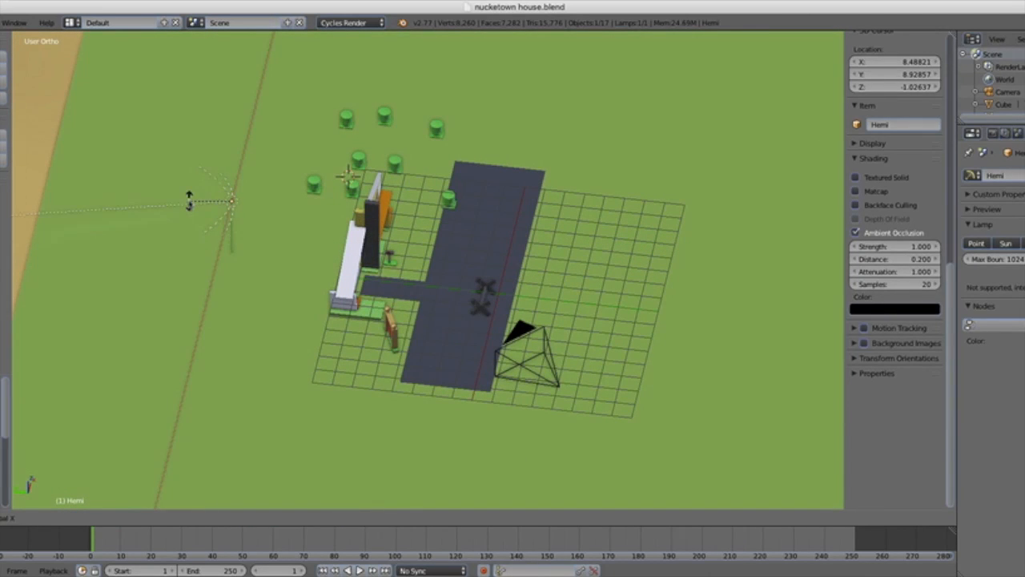
{"action": "left_click", "coordinate": [190, 204]}
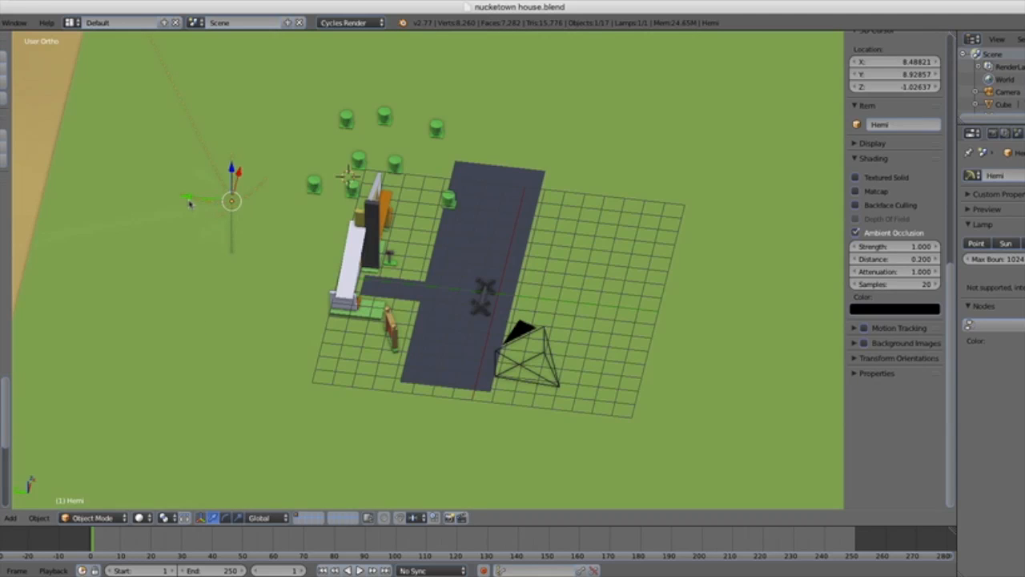
{"action": "key", "text": "r"}
{"action": "key", "text": "x"}
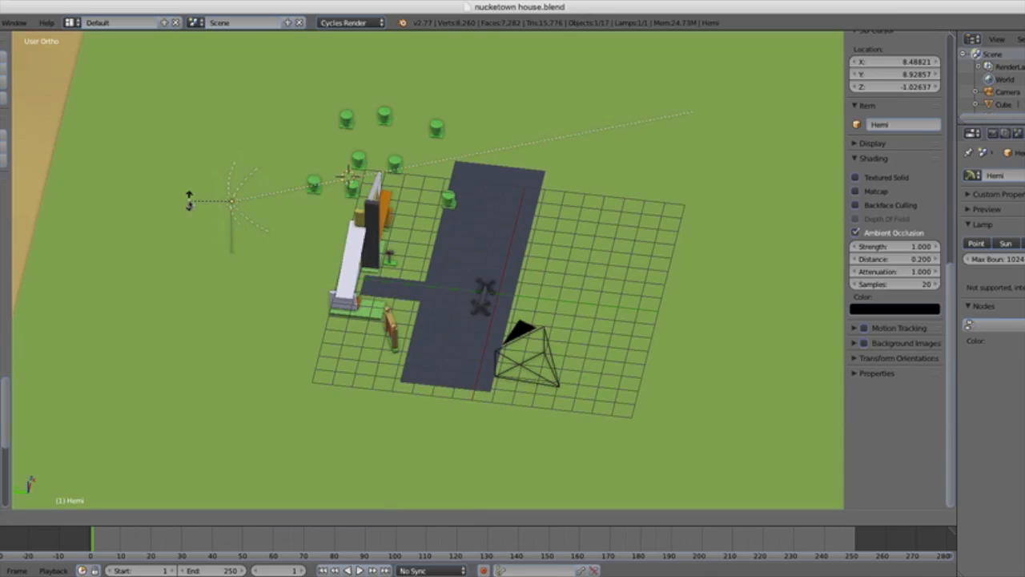
{"action": "left_click", "coordinate": [205, 168]}
Step: Preview the relocated lamp's lighting through the camera in Rendered shading
{"action": "key", "text": "KP_0"}
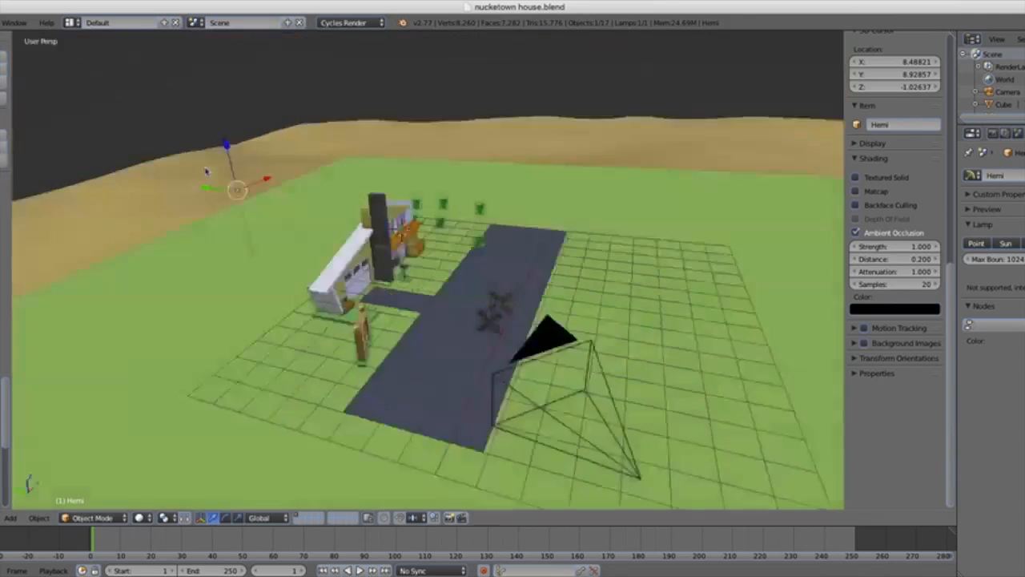
{"action": "left_click", "coordinate": [165, 517]}
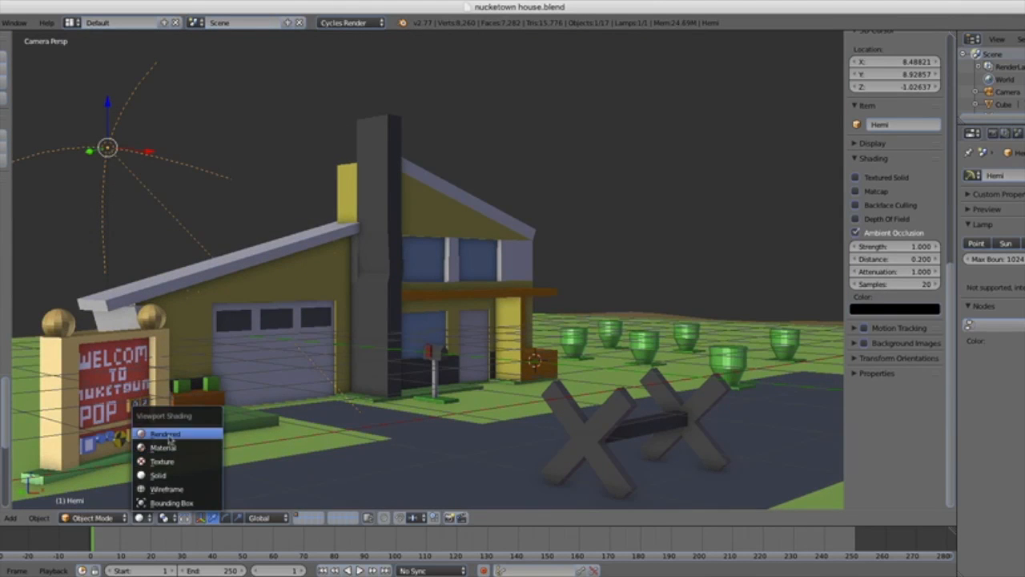
{"action": "left_click", "coordinate": [176, 431]}
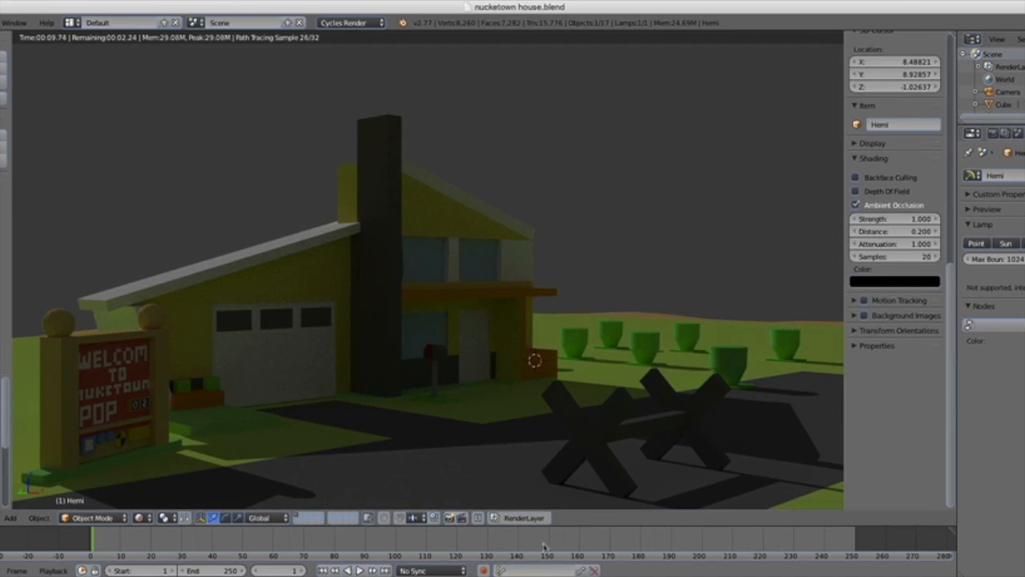
{"action": "left_click", "coordinate": [515, 520]}
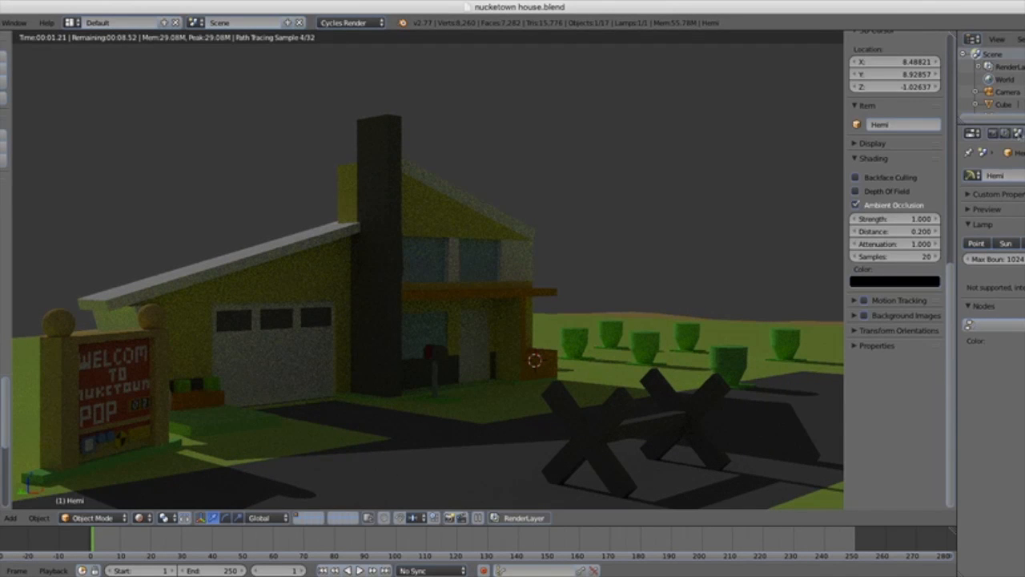
Step: Look through the Scene and World settings while viewing the rendered scene through the camera and from behind the house
{"action": "left_click", "coordinate": [1018, 133]}
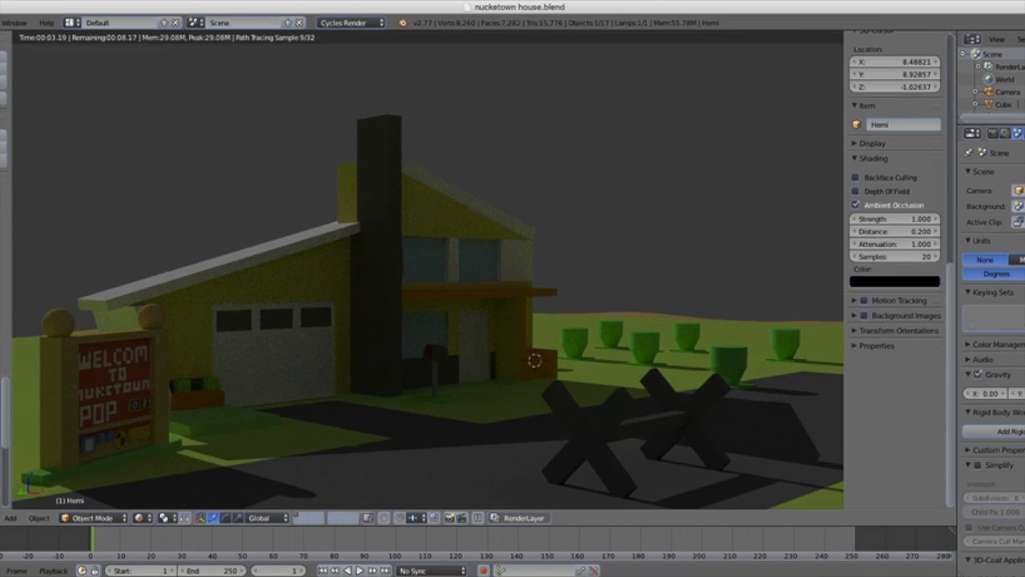
{"action": "key", "text": "KP_0"}
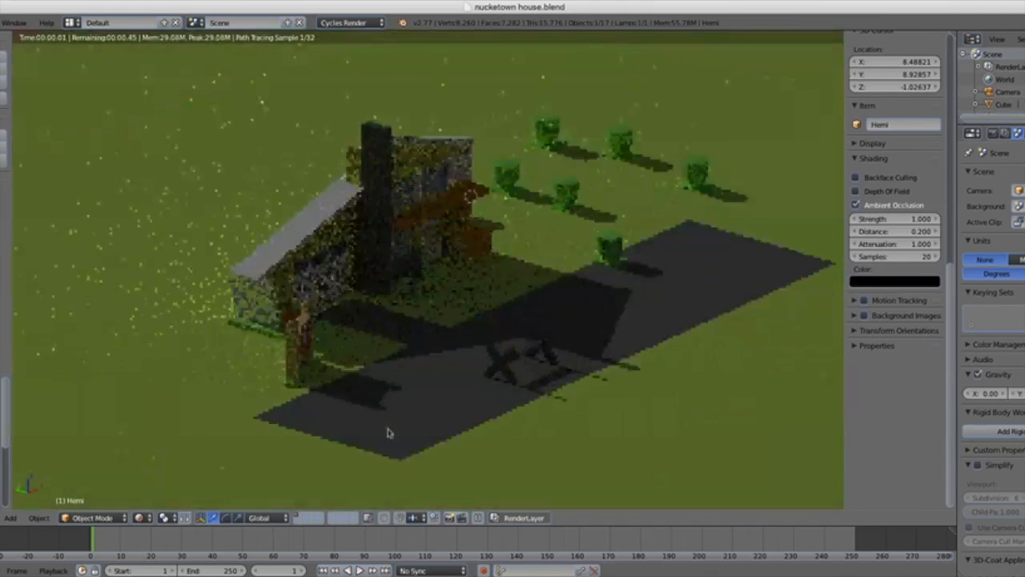
{"action": "key", "text": "KP_0"}
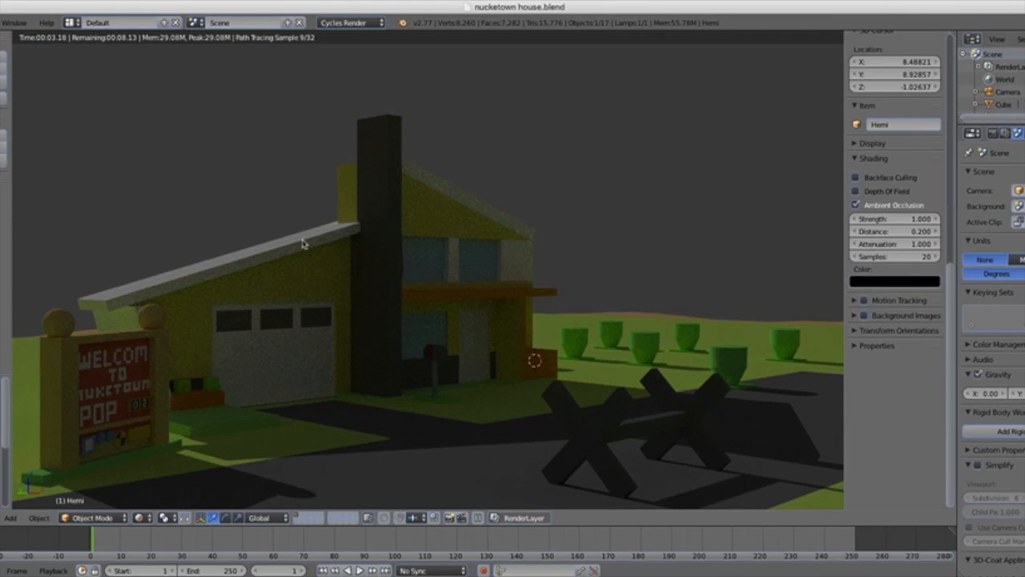
{"action": "mouse_move", "coordinate": [356, 260]}
{"action": "middle_mouse_down"}
{"action": "mouse_move", "coordinate": [371, 293]}
{"action": "mouse_move", "coordinate": [423, 259]}
{"action": "mouse_move", "coordinate": [373, 258]}
{"action": "mouse_move", "coordinate": [465, 211]}
{"action": "mouse_move", "coordinate": [414, 236]}
{"action": "mouse_move", "coordinate": [453, 252]}
{"action": "mouse_move", "coordinate": [303, 218]}
{"action": "mouse_move", "coordinate": [291, 192]}
{"action": "mouse_move", "coordinate": [411, 230]}
{"action": "mouse_move", "coordinate": [481, 232]}
{"action": "middle_mouse_up"}
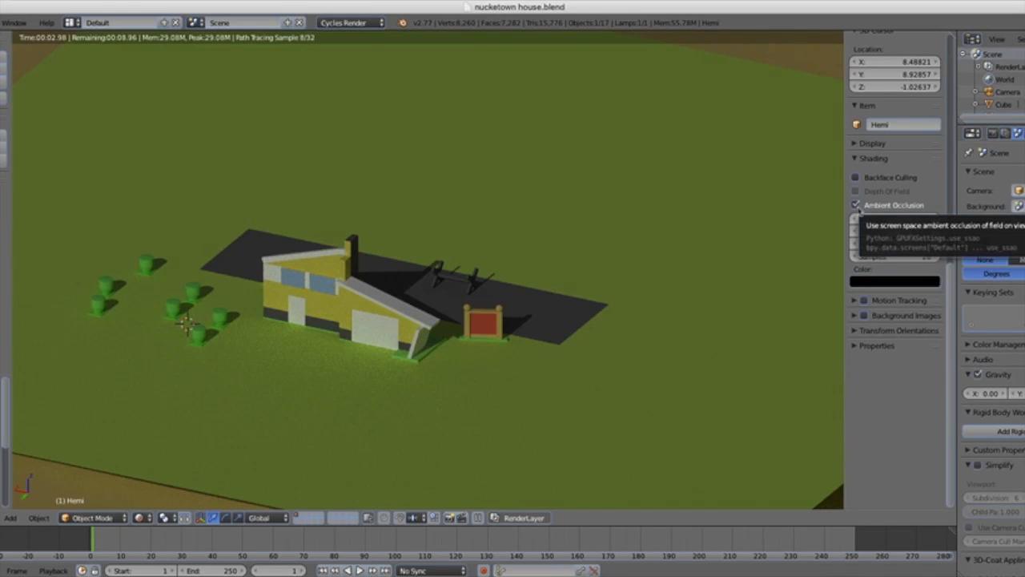
{"action": "scroll", "coordinate": [387, 414], "scroll_direction": "up", "scroll_amount": 4}
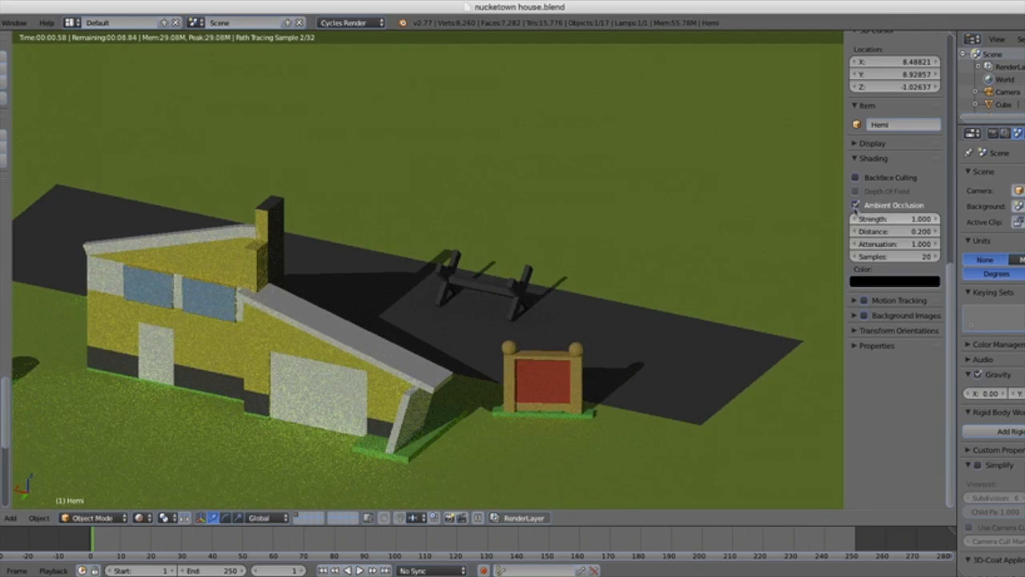
{"action": "left_click", "coordinate": [1024, 133]}
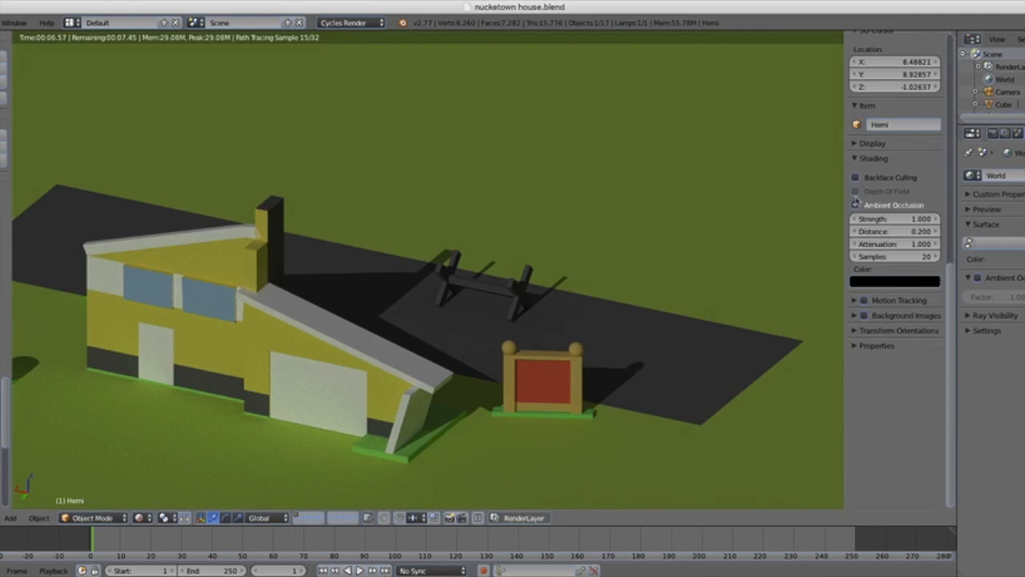
Step: Examine the rendered lighting and shadows on the house, sign and road from the front, rear and overview angles
{"action": "mouse_move", "coordinate": [578, 334]}
{"action": "middle_mouse_down"}
{"action": "mouse_move", "coordinate": [490, 339]}
{"action": "mouse_move", "coordinate": [527, 306]}
{"action": "mouse_move", "coordinate": [592, 320]}
{"action": "middle_mouse_up"}
{"action": "scroll", "coordinate": [484, 332], "scroll_direction": "down", "scroll_amount": 4}
{"action": "scroll", "coordinate": [592, 320], "scroll_direction": "up", "scroll_amount": 6}
{"action": "middle_click_drag", "start_coordinate": [481, 367], "coordinate": [267, 341]}
{"action": "scroll", "coordinate": [401, 336], "scroll_direction": "down", "scroll_amount": 4}
{"action": "scroll", "coordinate": [441, 323], "scroll_direction": "up", "scroll_amount": 5}
{"action": "scroll", "coordinate": [442, 322], "scroll_direction": "down", "scroll_amount": 5}
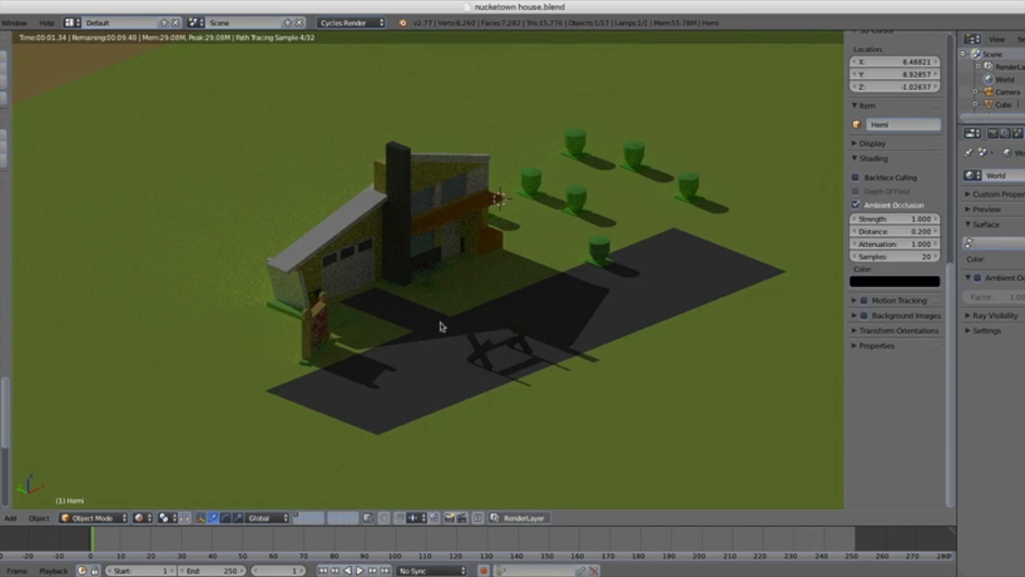
{"action": "left_click", "coordinate": [521, 516]}
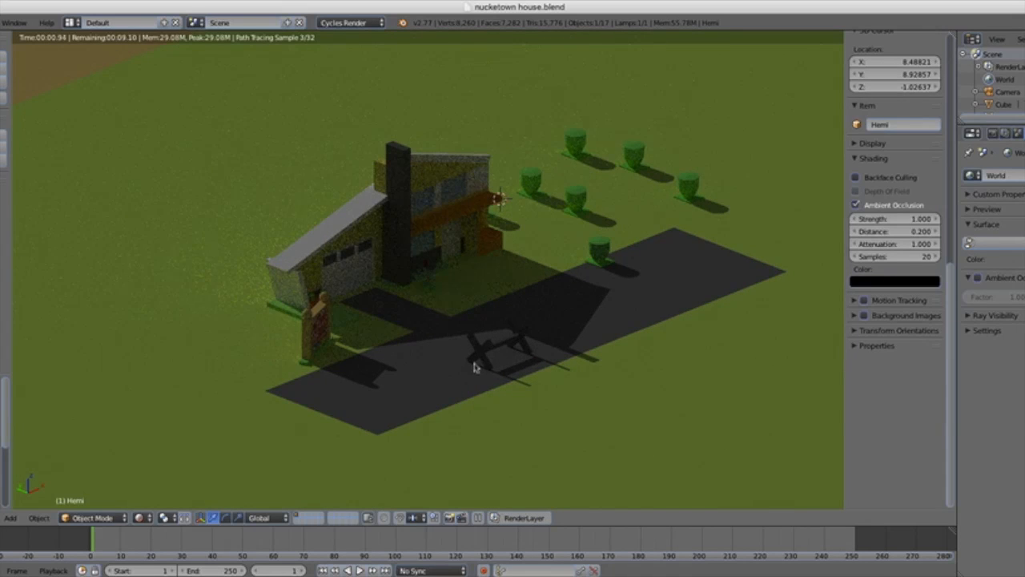
{"action": "middle_click_drag", "start_coordinate": [412, 348], "coordinate": [709, 354]}
{"action": "scroll", "coordinate": [440, 377], "scroll_direction": "up", "scroll_amount": 6}
{"action": "scroll", "coordinate": [435, 382], "scroll_direction": "down", "scroll_amount": 4}
{"action": "middle_click_drag", "start_coordinate": [435, 382], "coordinate": [442, 362]}
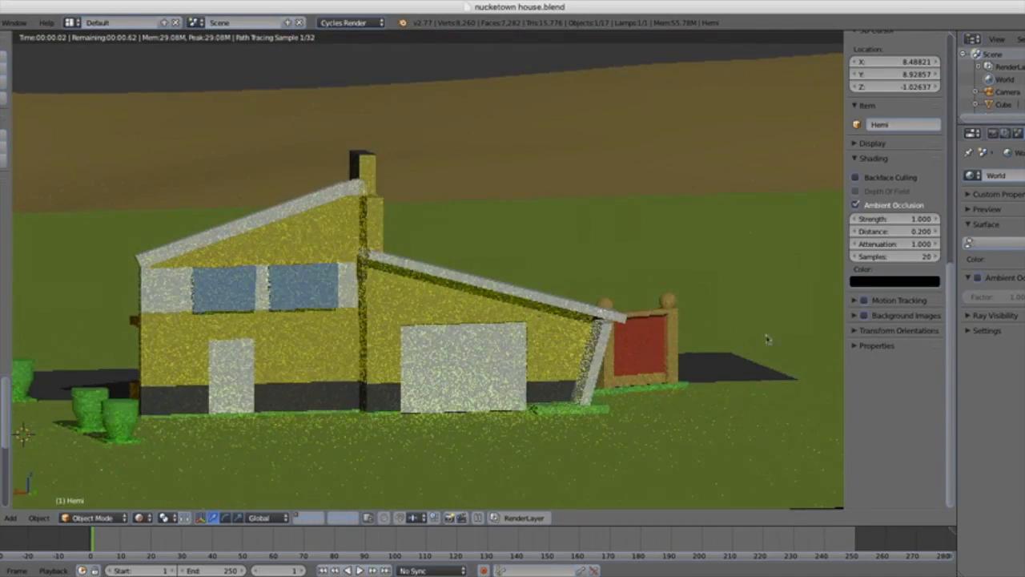
{"action": "middle_click_drag", "start_coordinate": [641, 367], "coordinate": [494, 343]}
{"action": "scroll", "coordinate": [431, 373], "scroll_direction": "up", "scroll_amount": 3}
{"action": "scroll", "coordinate": [430, 373], "scroll_direction": "down", "scroll_amount": 3}
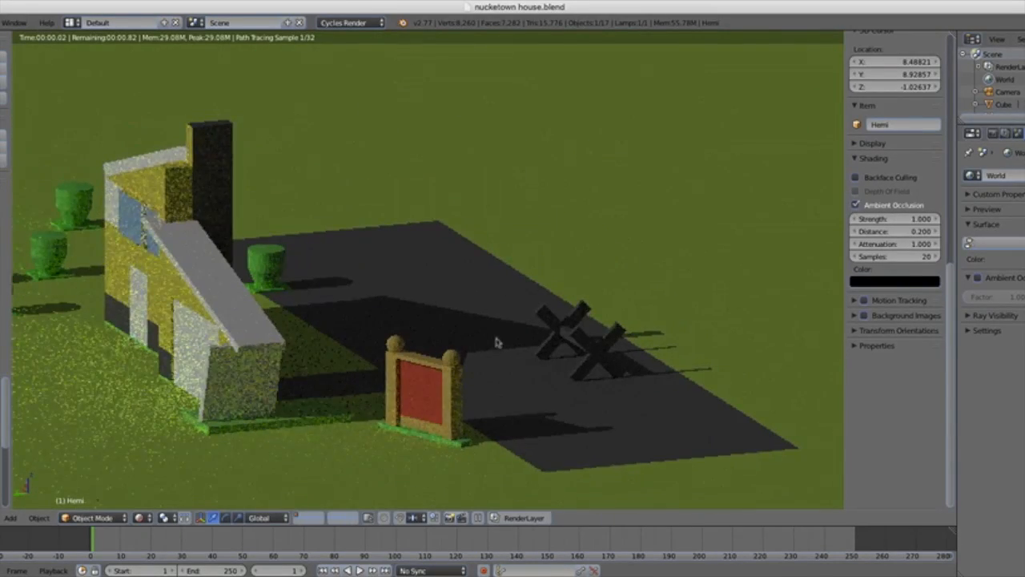
{"action": "mouse_move", "coordinate": [358, 283]}
{"action": "middle_mouse_down"}
{"action": "mouse_move", "coordinate": [483, 271]}
{"action": "mouse_move", "coordinate": [350, 305]}
{"action": "mouse_move", "coordinate": [362, 275]}
{"action": "middle_mouse_up"}
{"action": "scroll", "coordinate": [350, 306], "scroll_direction": "down", "scroll_amount": 6}
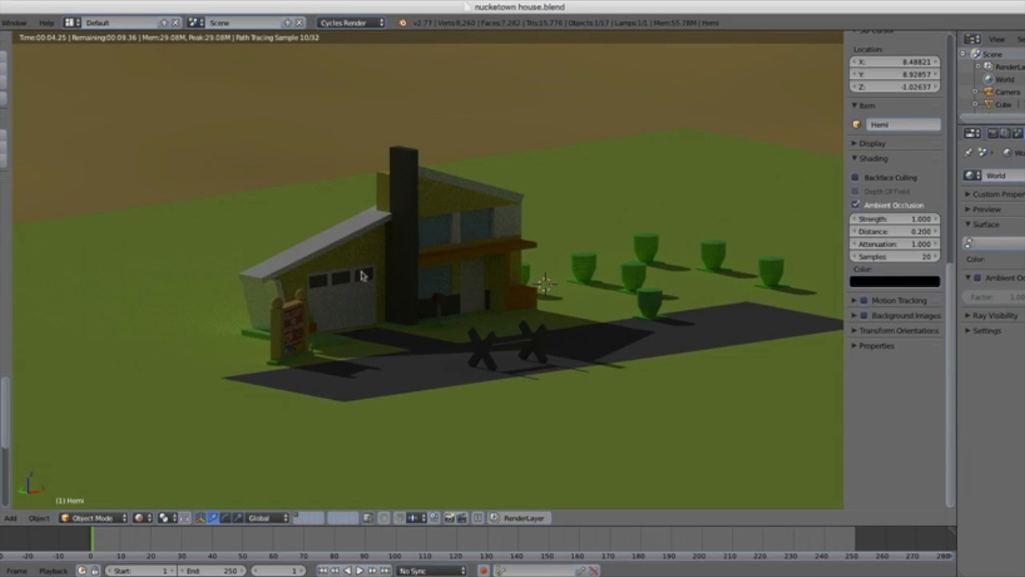
{"action": "middle_click_drag", "start_coordinate": [369, 290], "coordinate": [340, 327]}
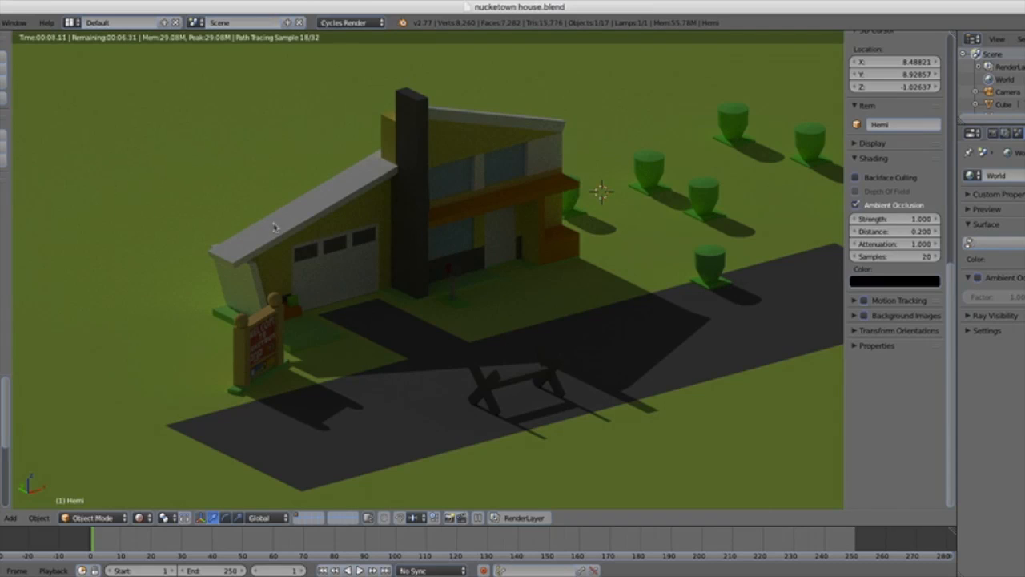
Step: Set the viewport shading back to Solid
{"action": "left_click", "coordinate": [143, 517]}
{"action": "left_click", "coordinate": [156, 475]}
{"action": "left_click", "coordinate": [143, 518]}
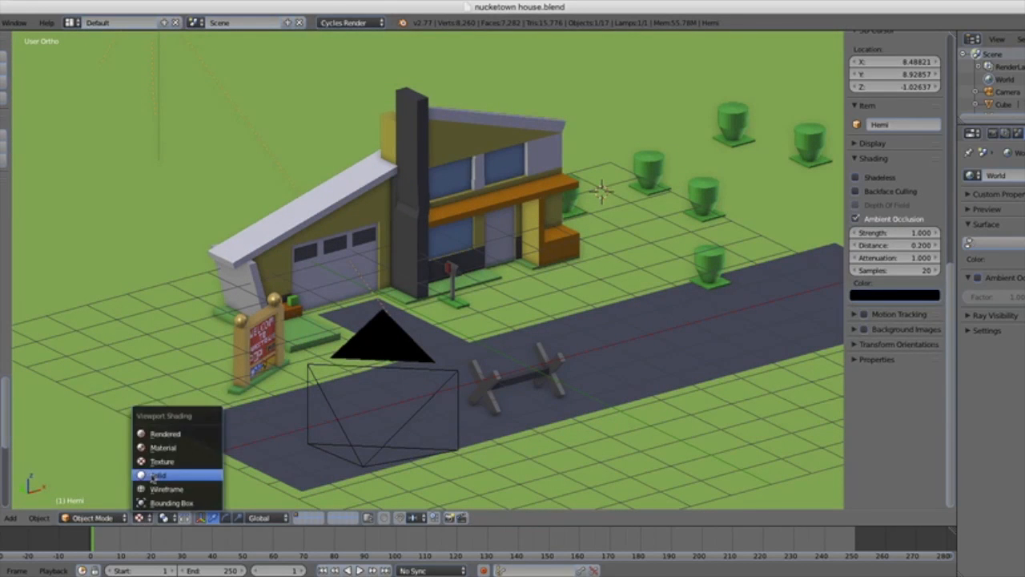
{"action": "left_click", "coordinate": [157, 474]}
Step: Select the house and then the welcome sign, and view the scene from an overview and through the camera
{"action": "scroll", "coordinate": [253, 307], "scroll_direction": "up", "scroll_amount": 2}
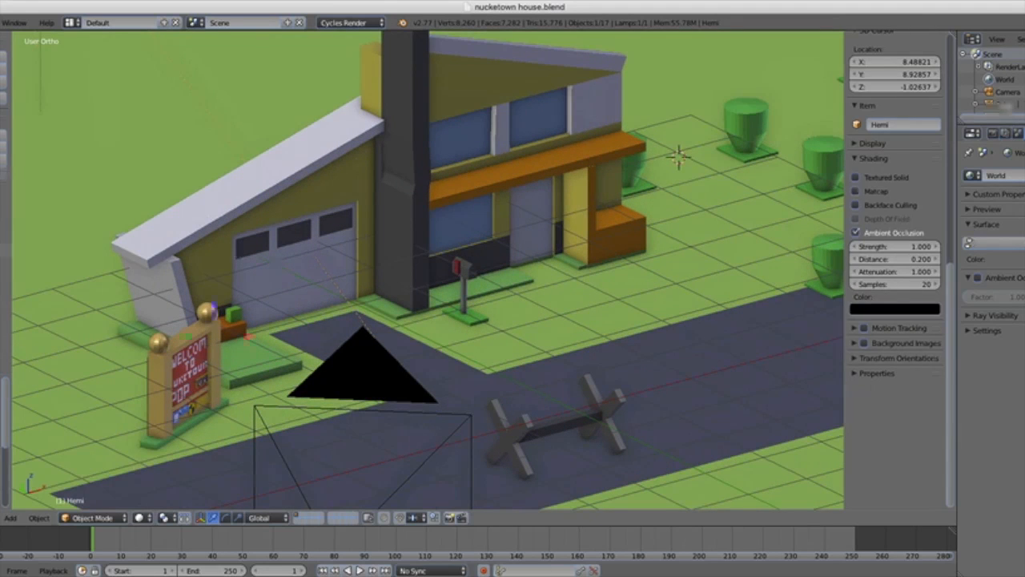
{"action": "right_click", "coordinate": [291, 243]}
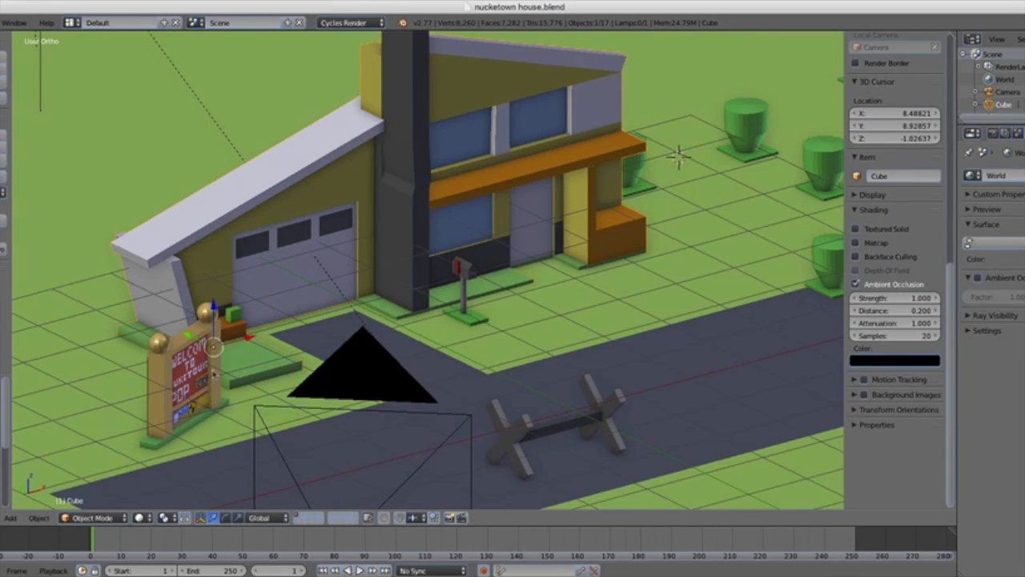
{"action": "right_click", "coordinate": [190, 407]}
{"action": "scroll", "coordinate": [242, 368], "scroll_direction": "down", "scroll_amount": 4}
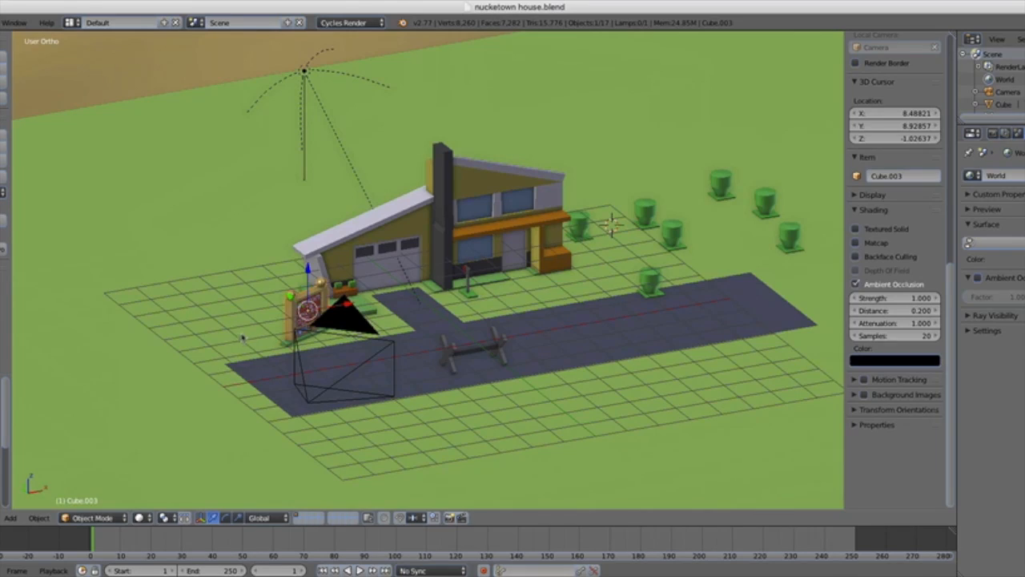
{"action": "middle_click_drag", "start_coordinate": [277, 294], "coordinate": [305, 265]}
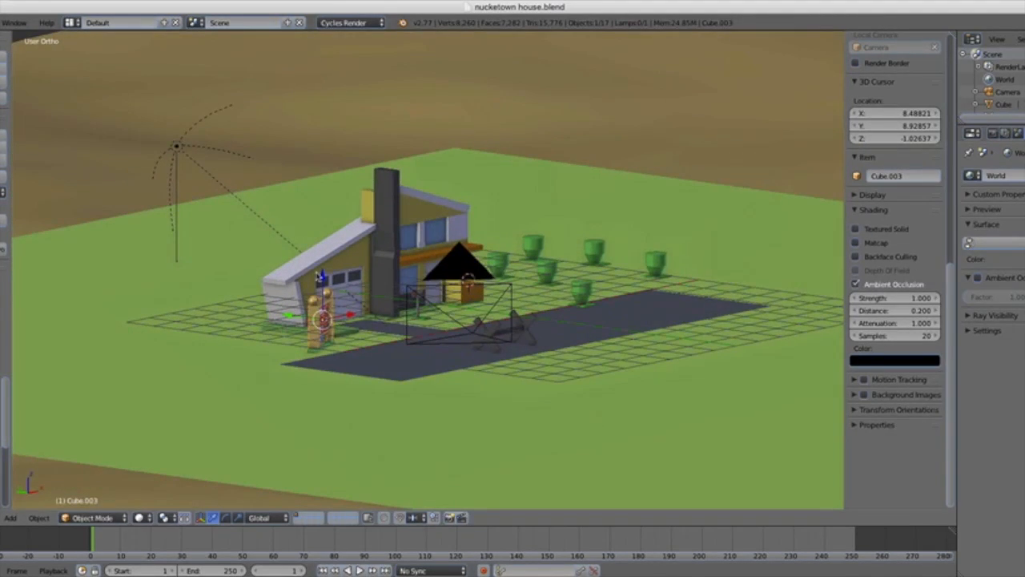
{"action": "scroll", "coordinate": [232, 238], "scroll_direction": "down", "scroll_amount": 3}
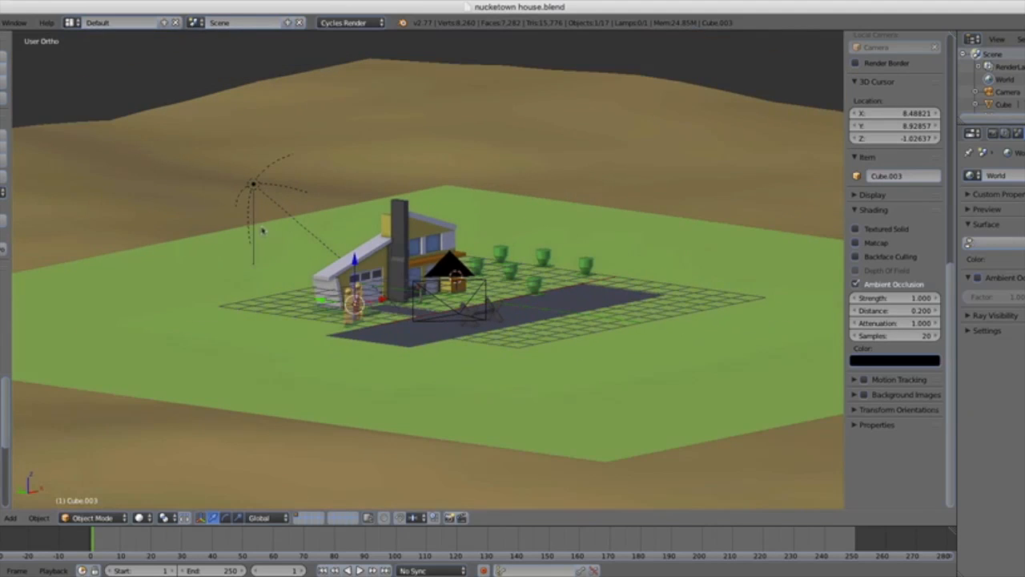
{"action": "key", "text": "KP_0"}
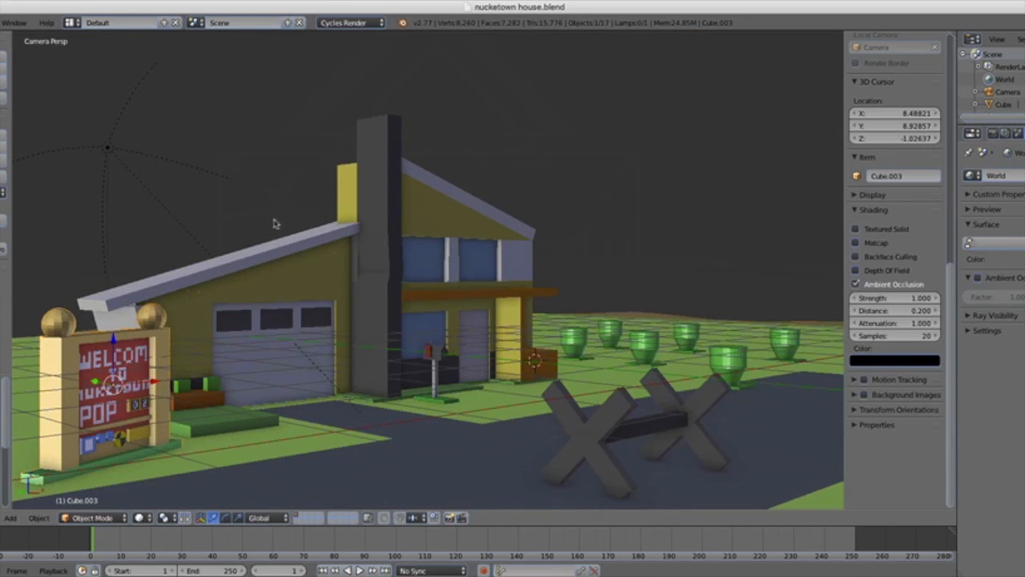